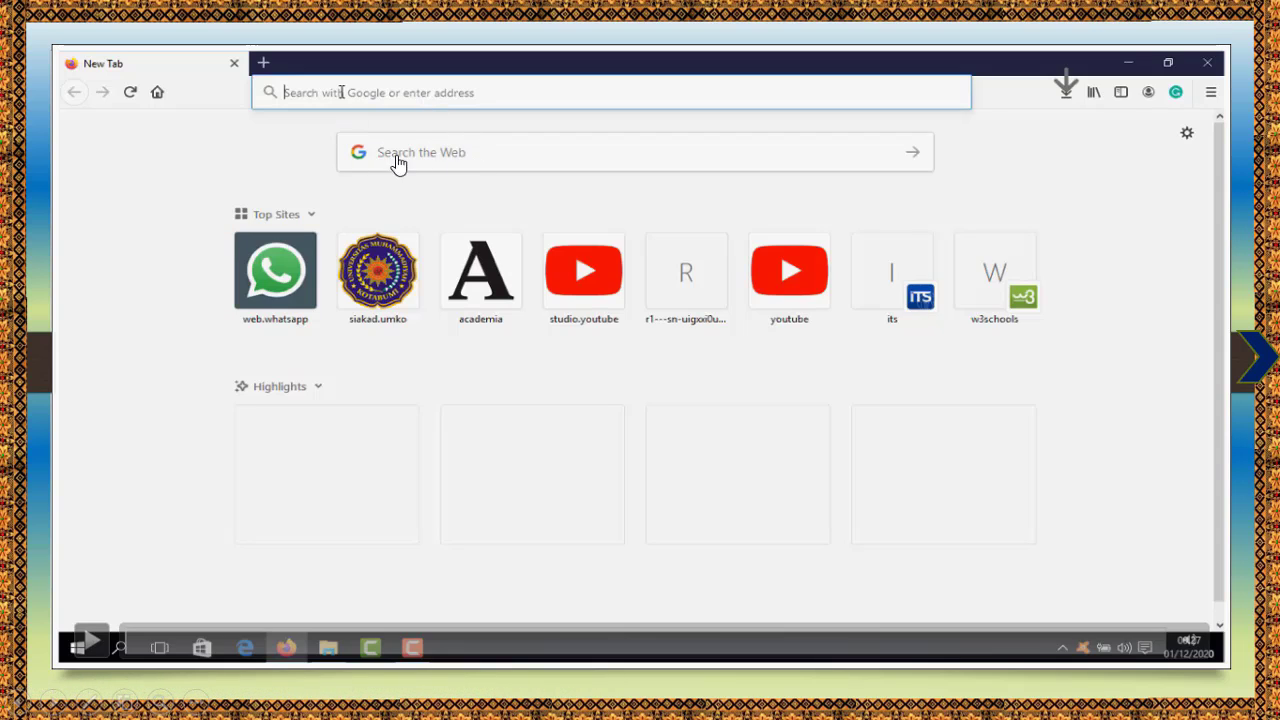
Download the XAMPP 7.4.12 installer for Windows from the Apache Friends page and save the file
click(90, 641)
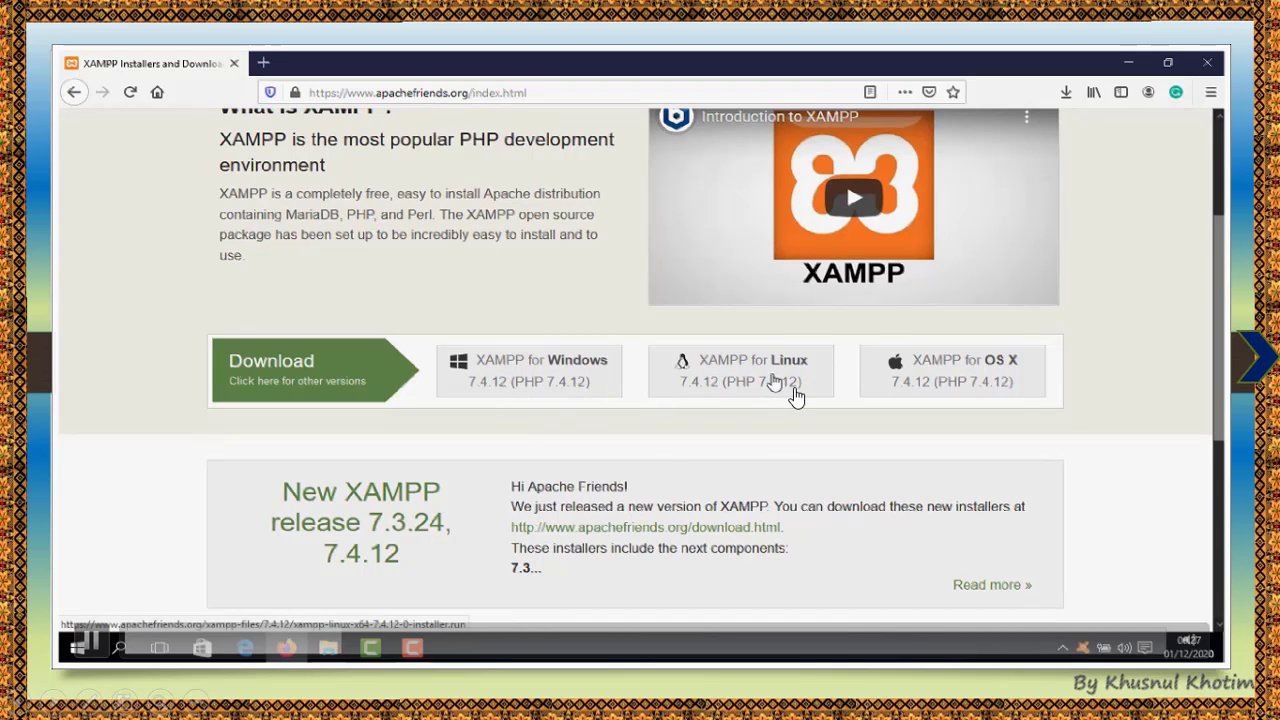
click(527, 382)
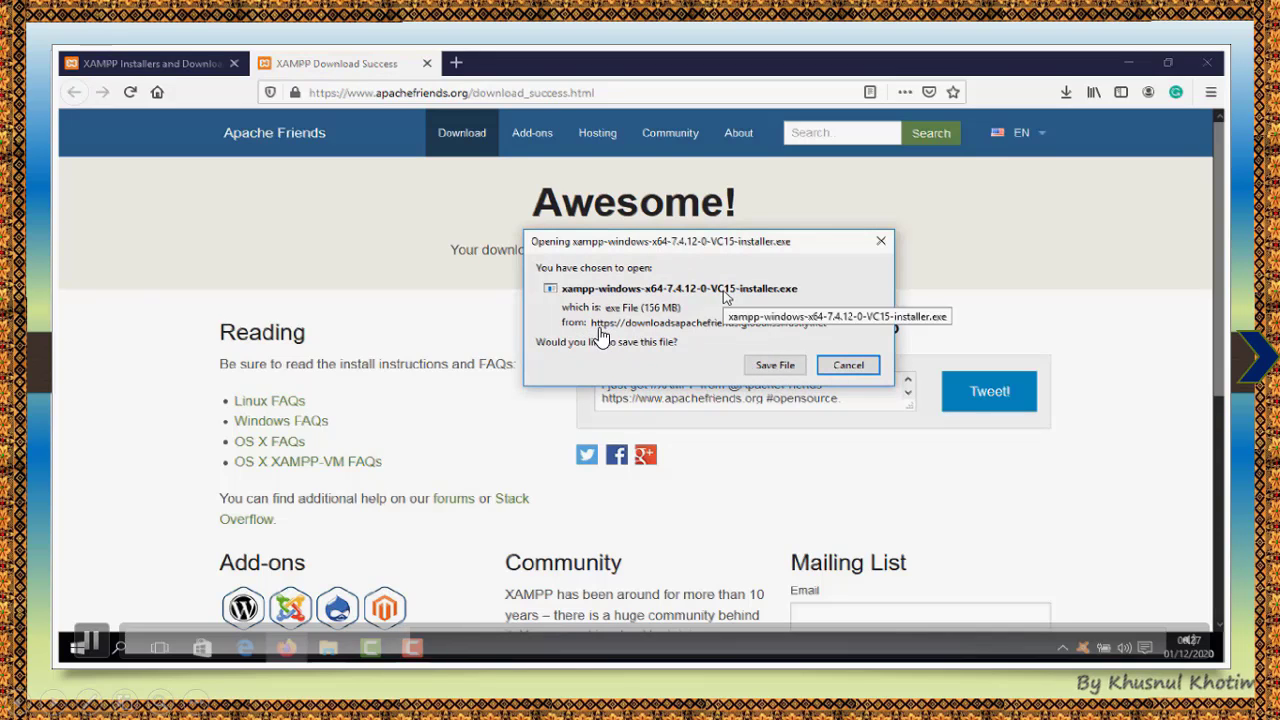
click(775, 366)
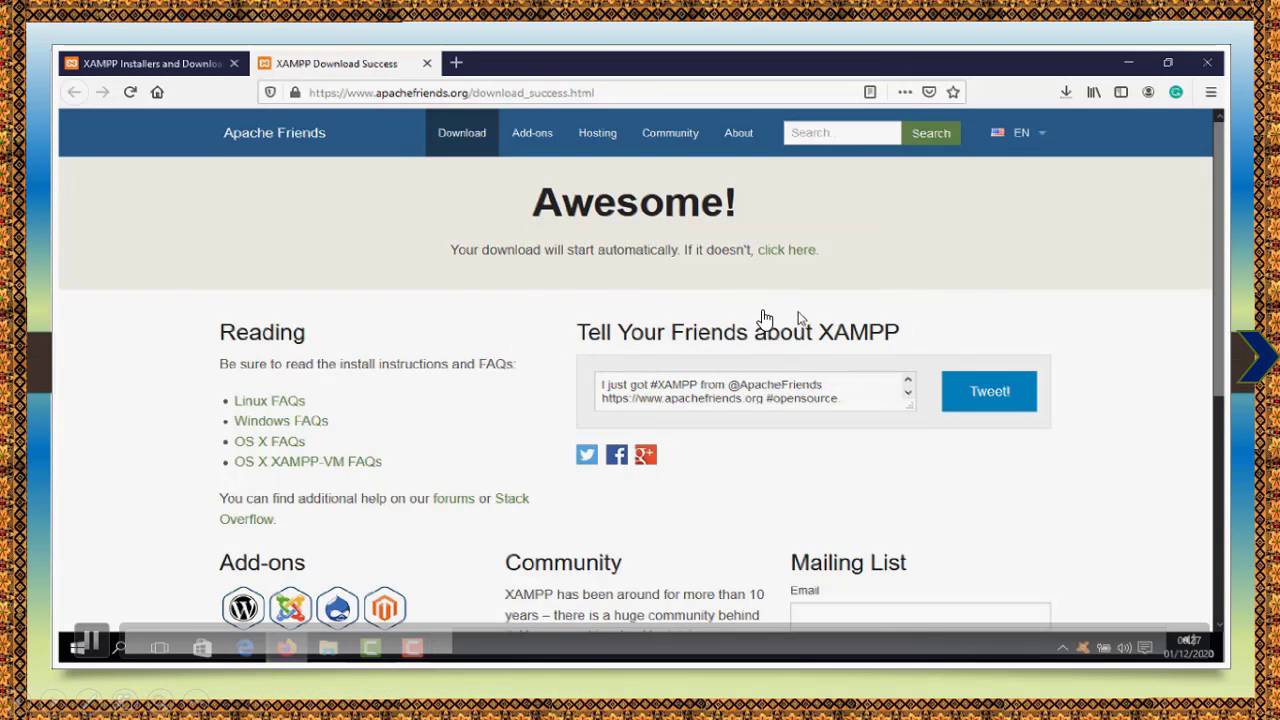
Show the downloaded xampp-windows-x64-7.4.12-0-VC15-installer in its containing folder and run it
click(1066, 94)
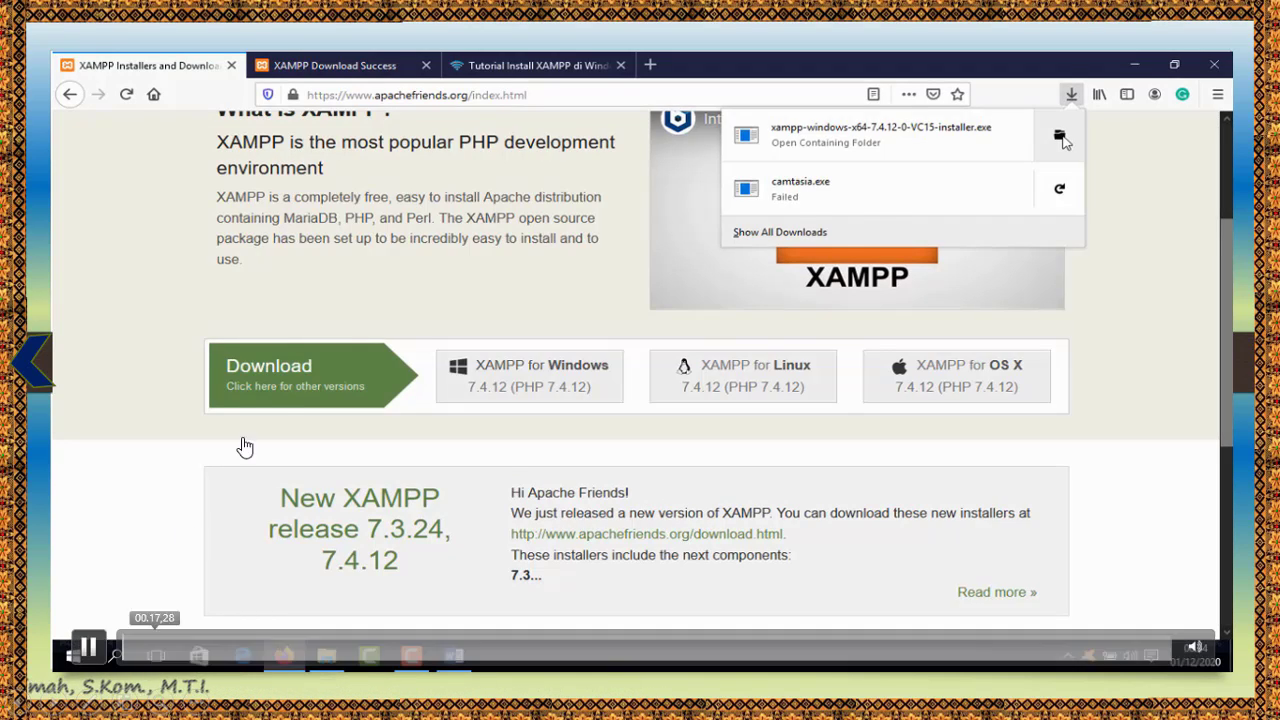
click(1061, 137)
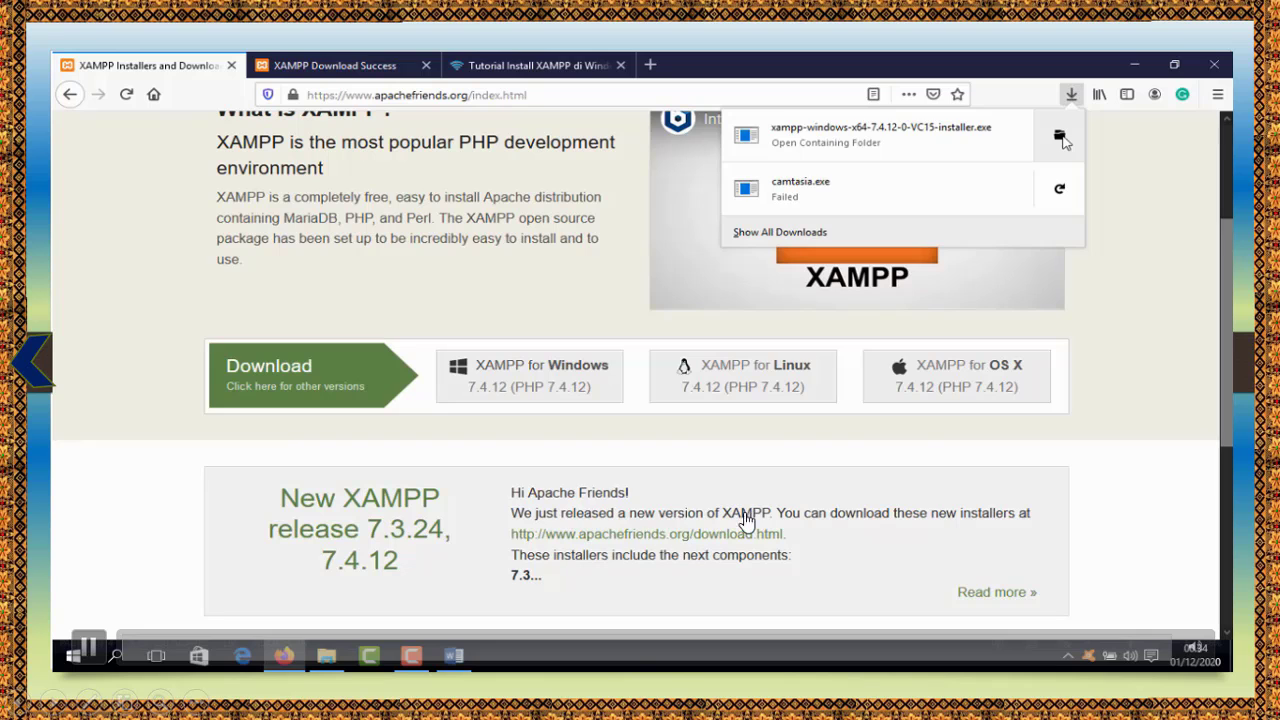
click(1062, 136)
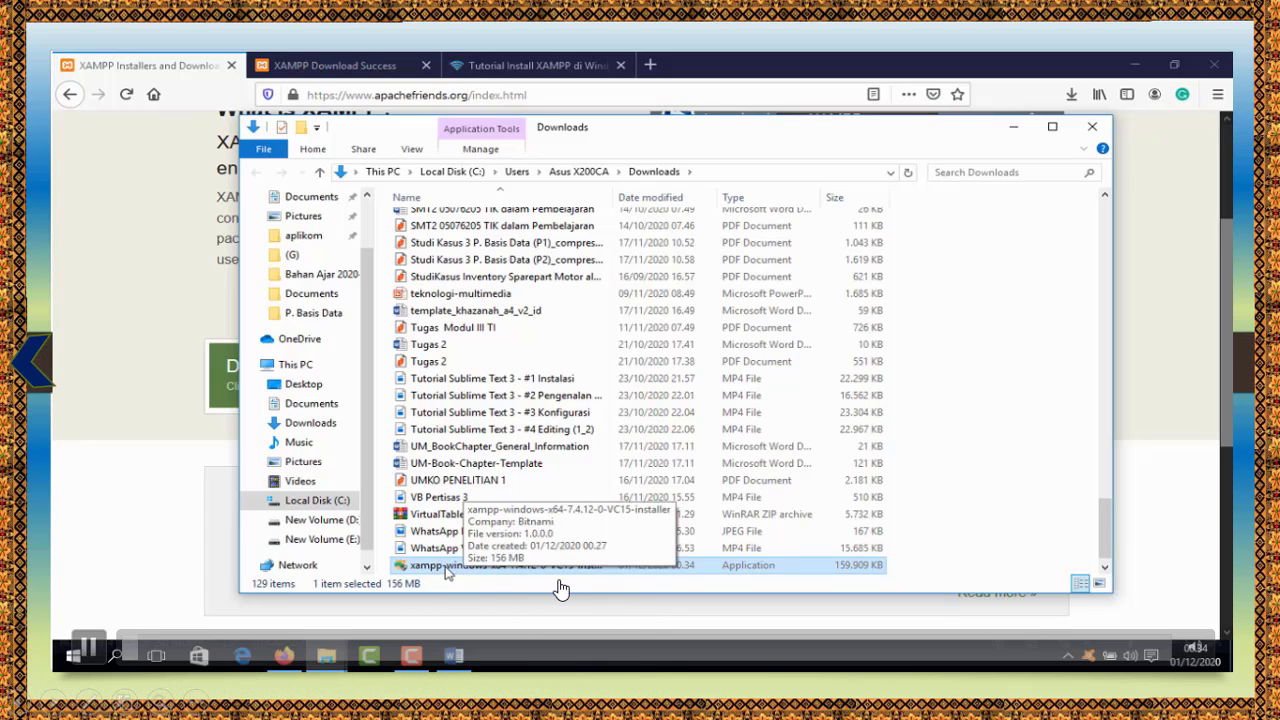
click(447, 566)
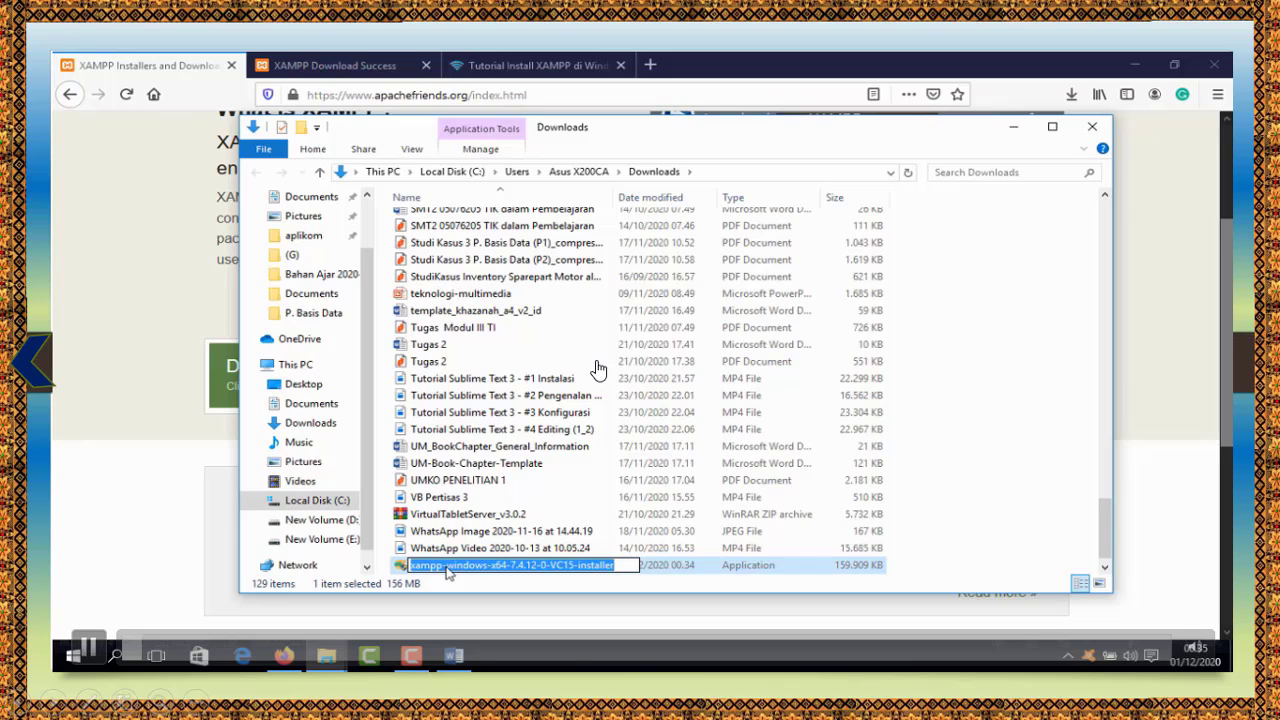
double_click(398, 567)
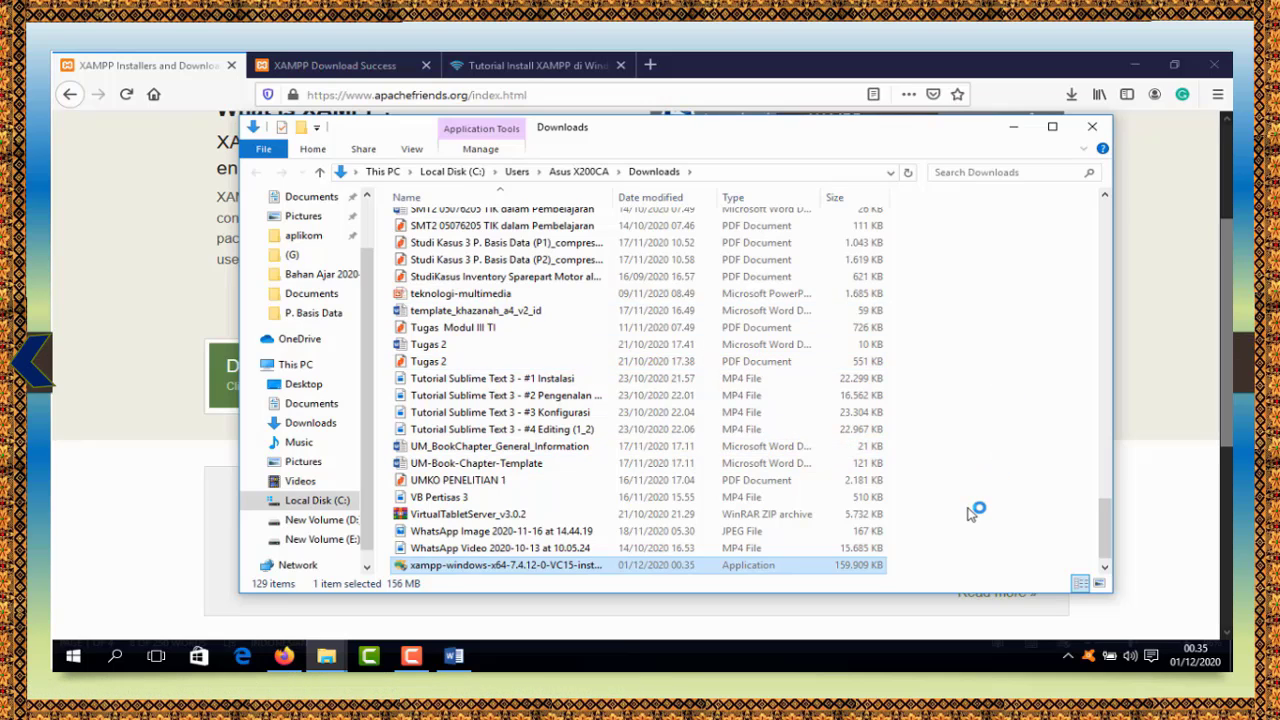
mouse_move(171, 509)
click(200, 653)
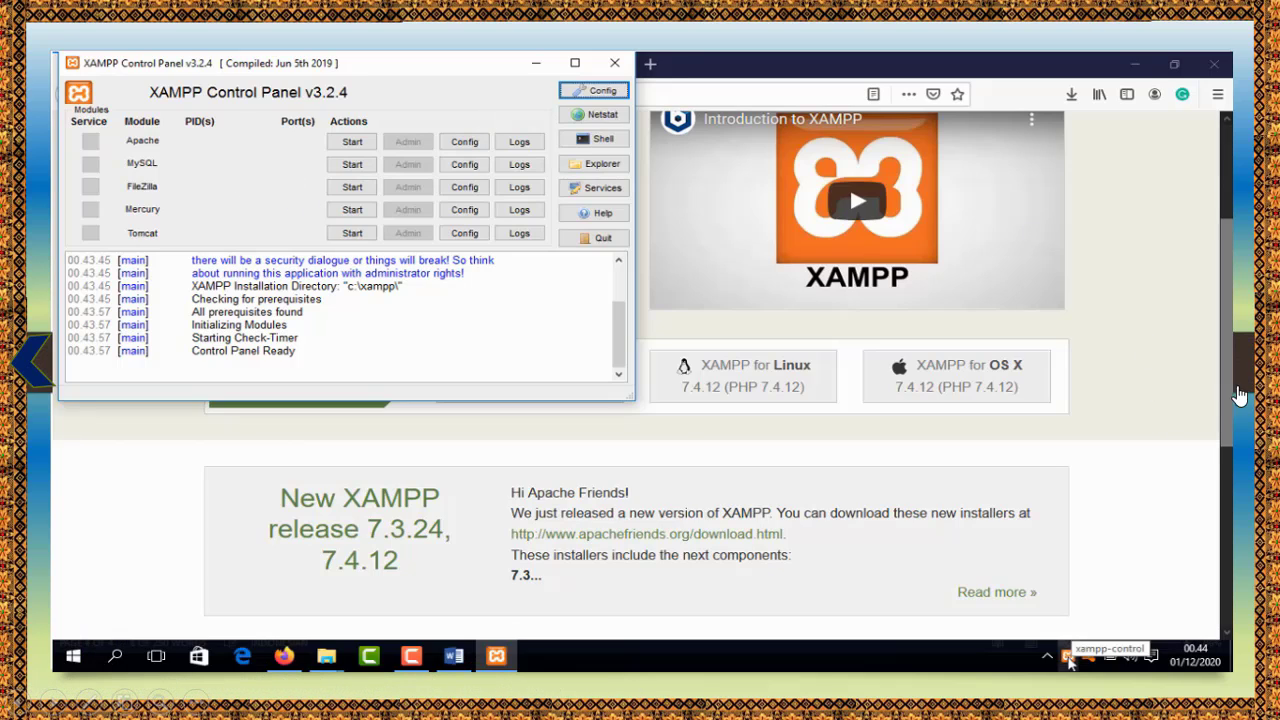
click(28, 376)
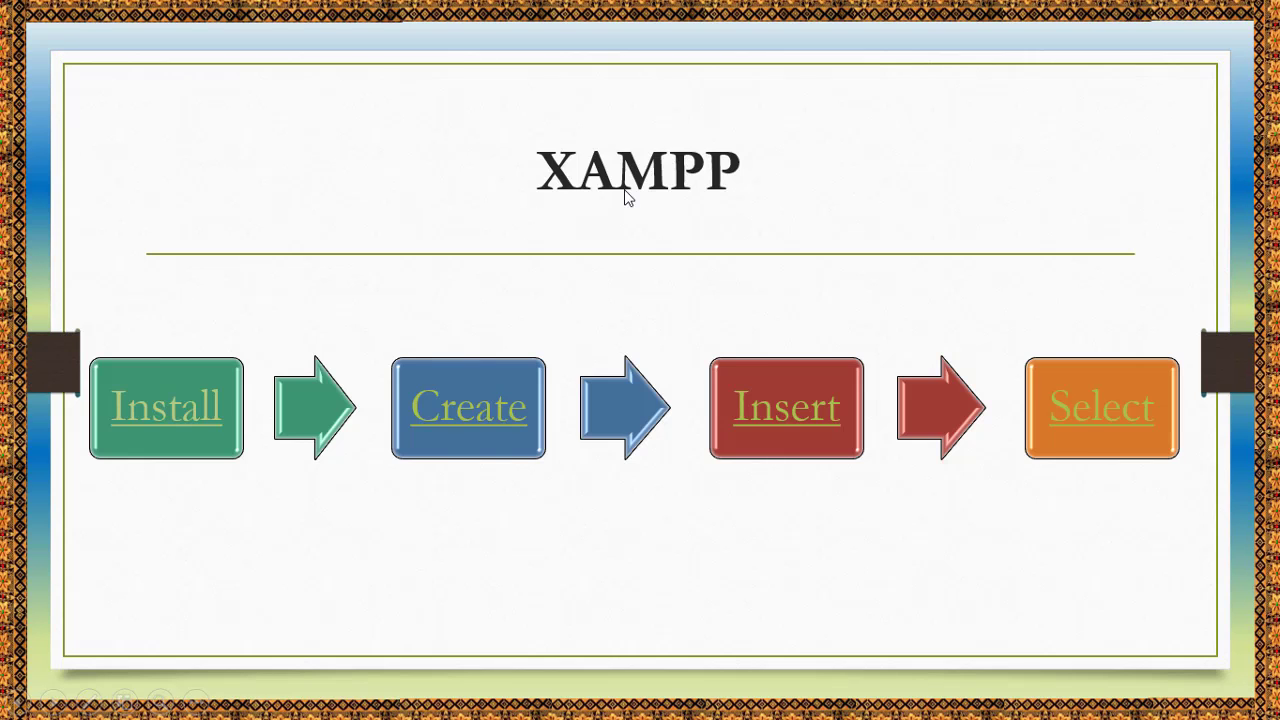
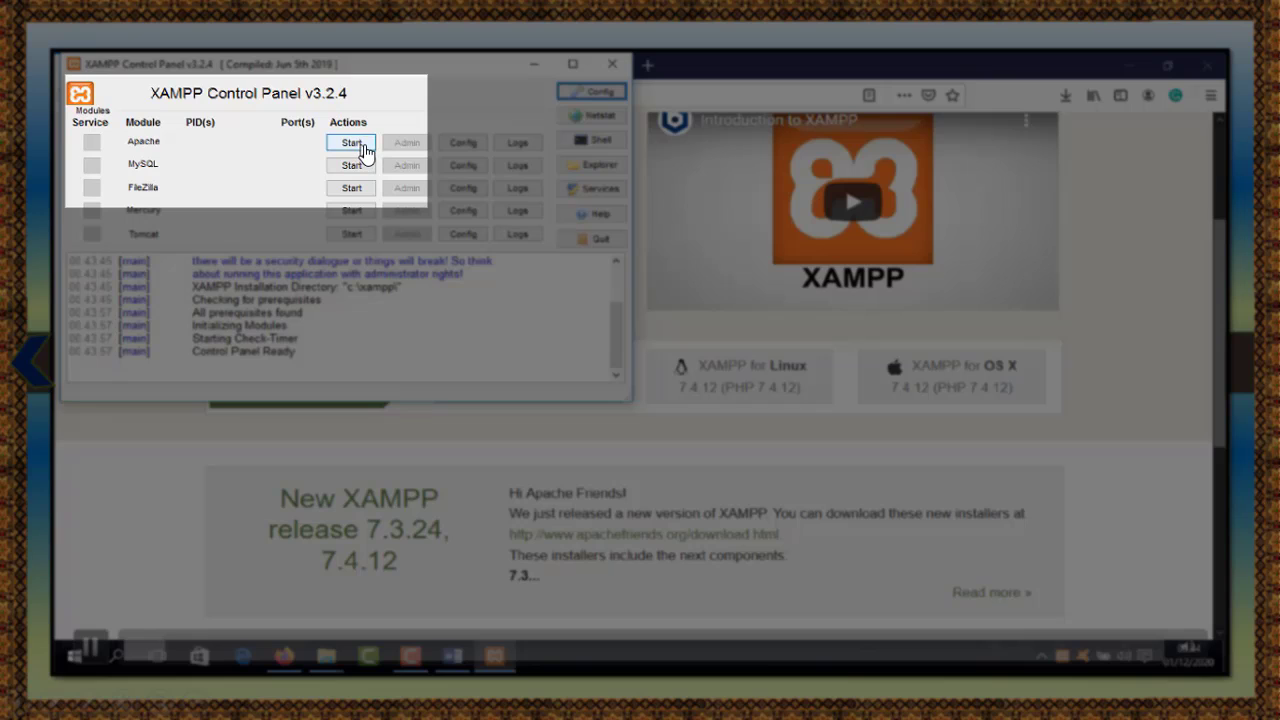
Start the Apache and MySQL modules and allow mysqld access through Windows Firewall
click(364, 146)
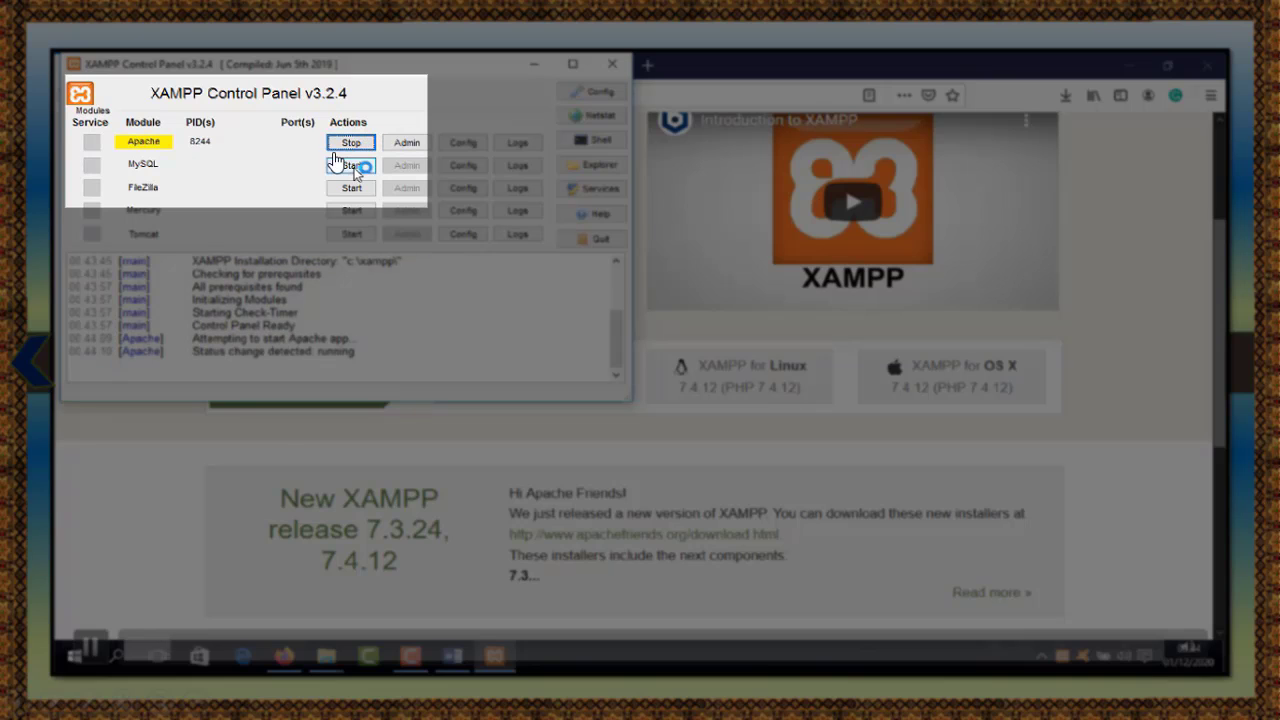
click(355, 166)
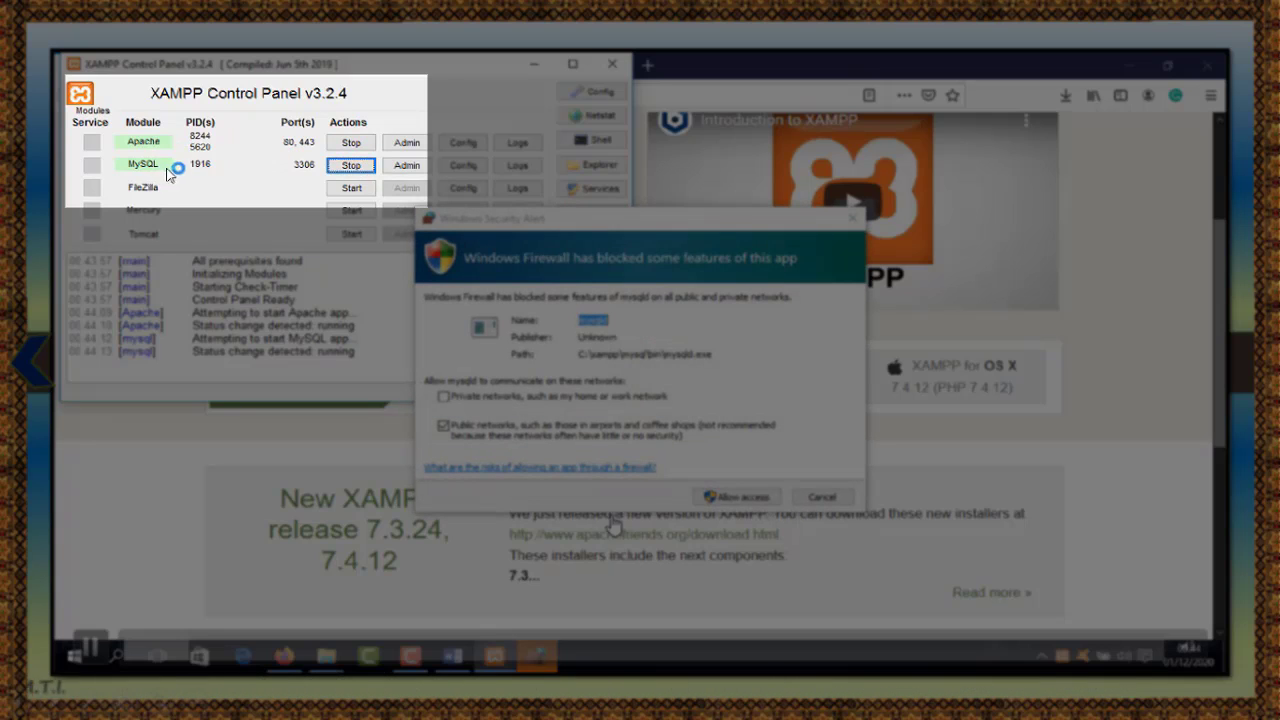
click(740, 498)
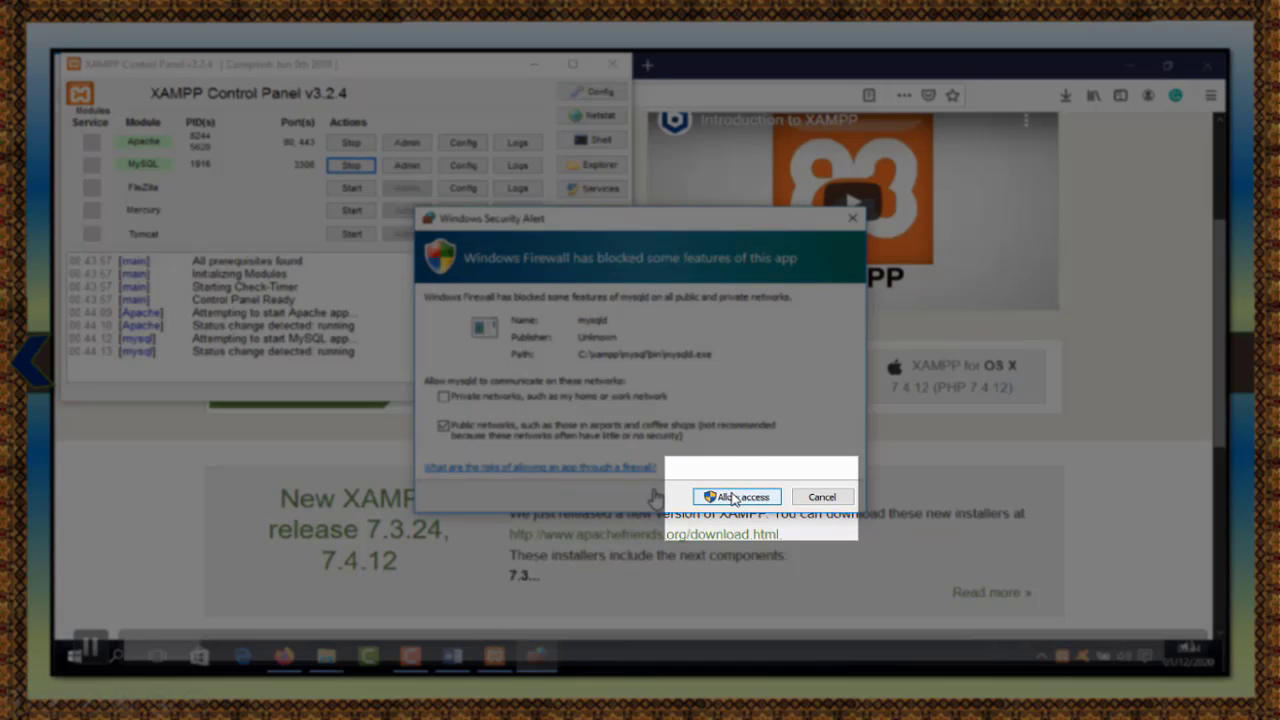
click(740, 498)
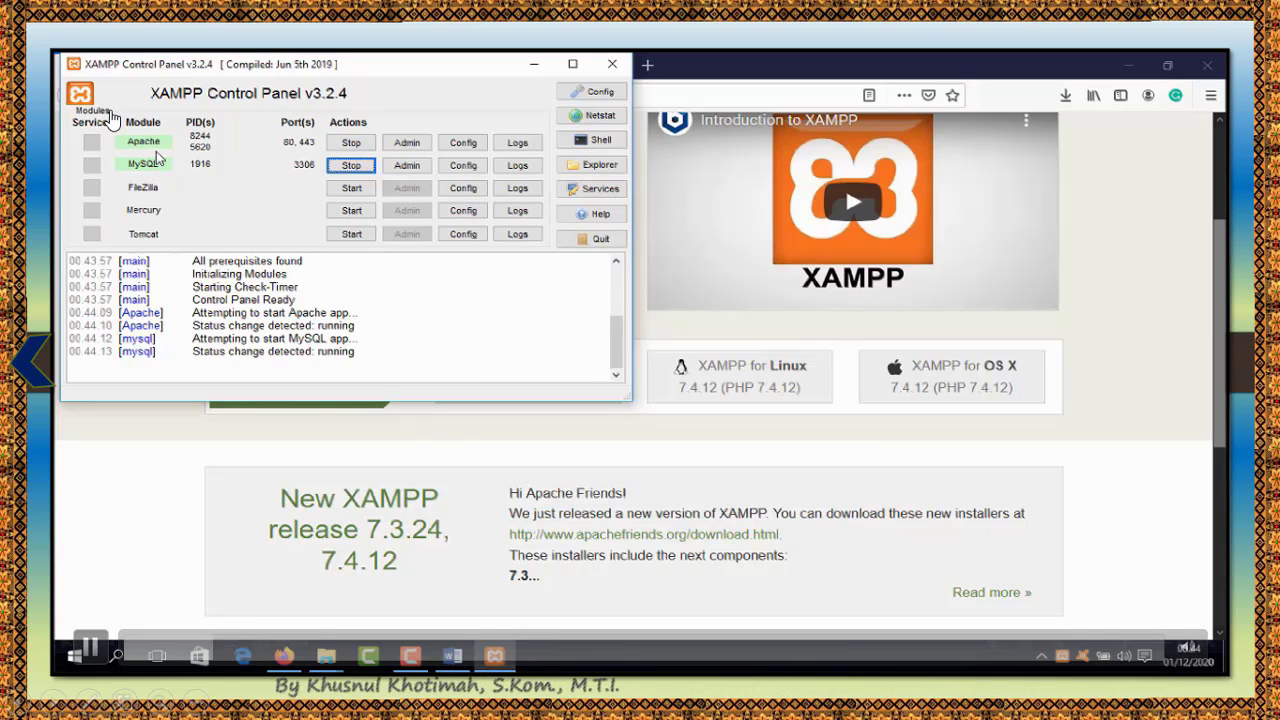
Minimize the XAMPP Control Panel and open localhost/phpmyadmin in the browser
click(533, 63)
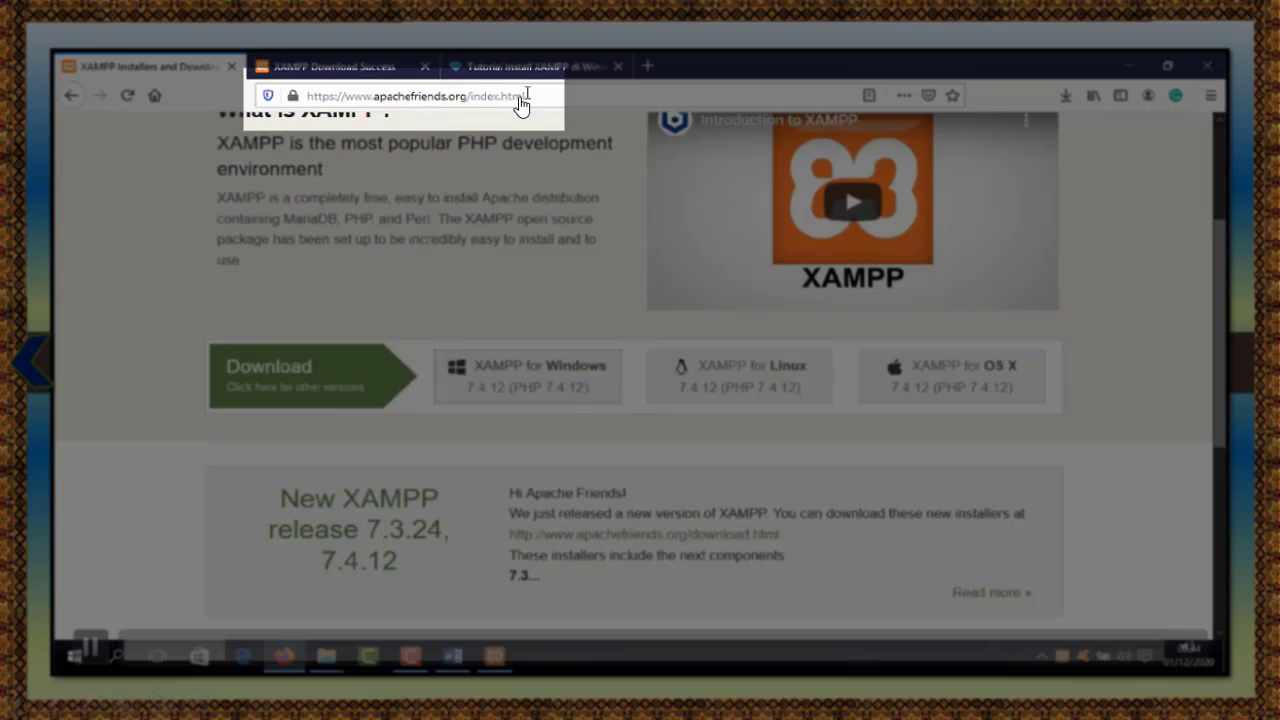
click(520, 97)
text(localhost/phpmyadmin)
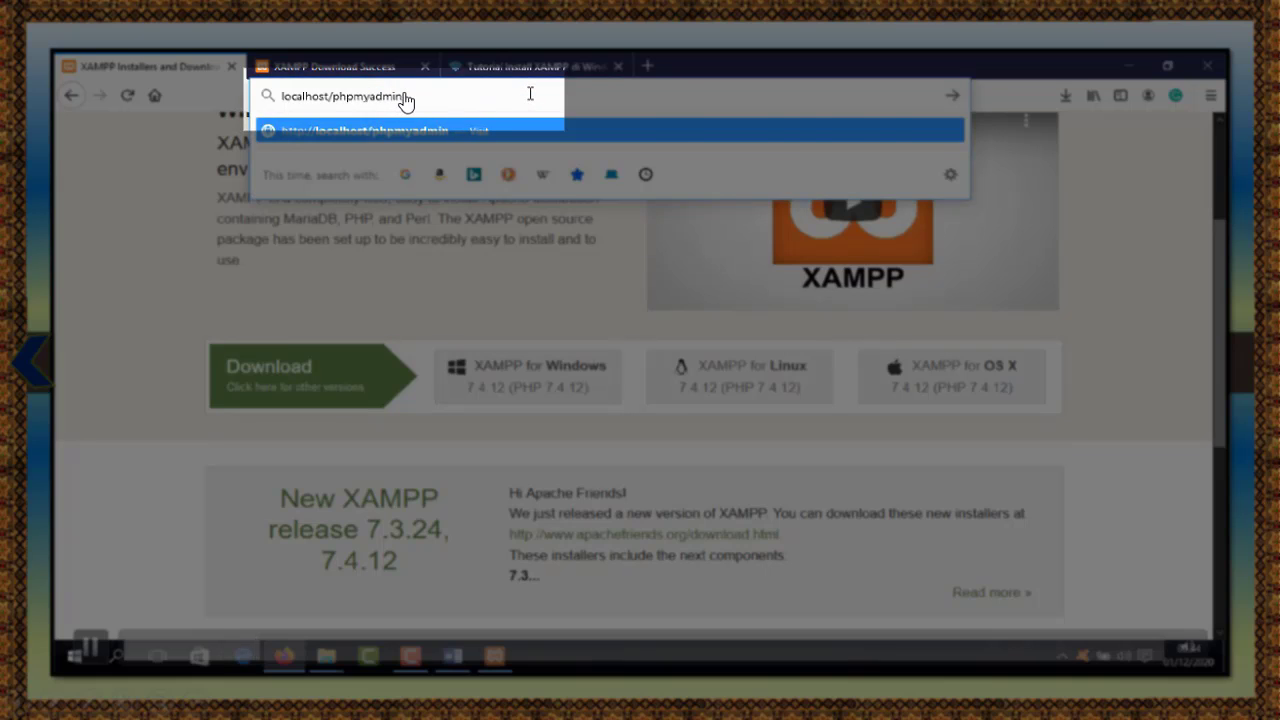
key(Return)
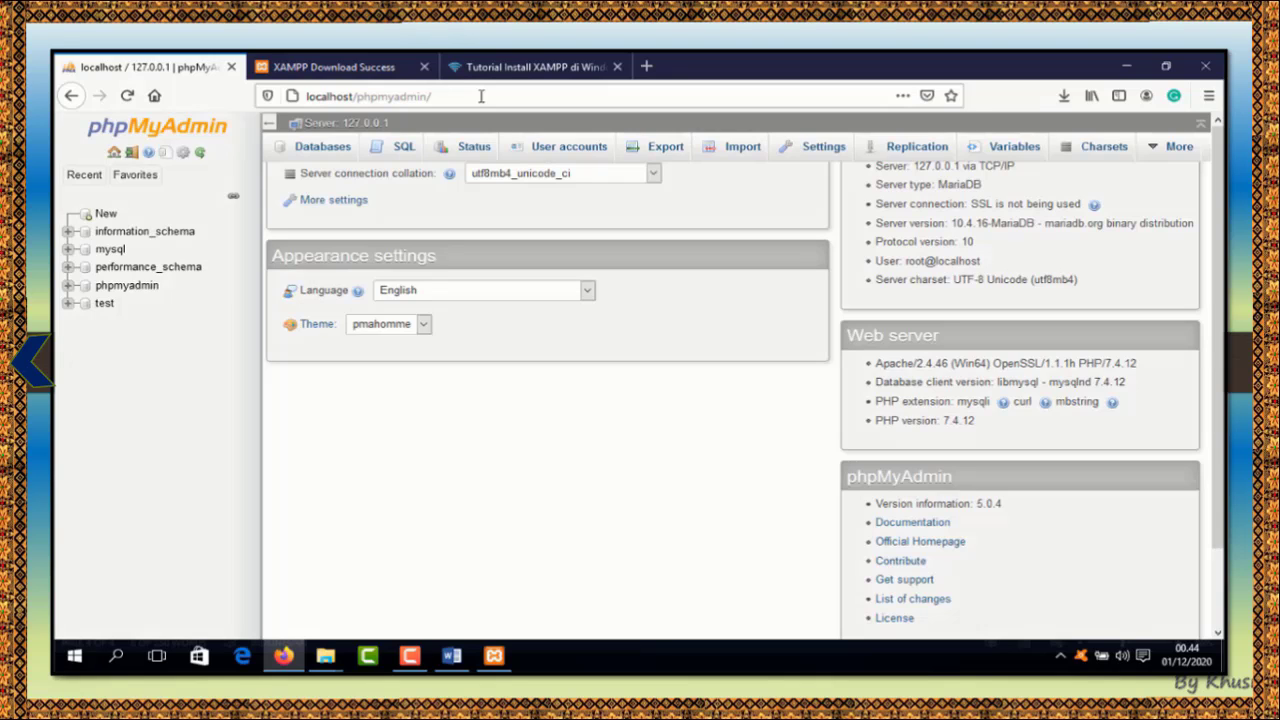
Create a database named DBSiakad_UMKO with the utf8mb4_general_ci collation
scroll(645, 245, up, 2)
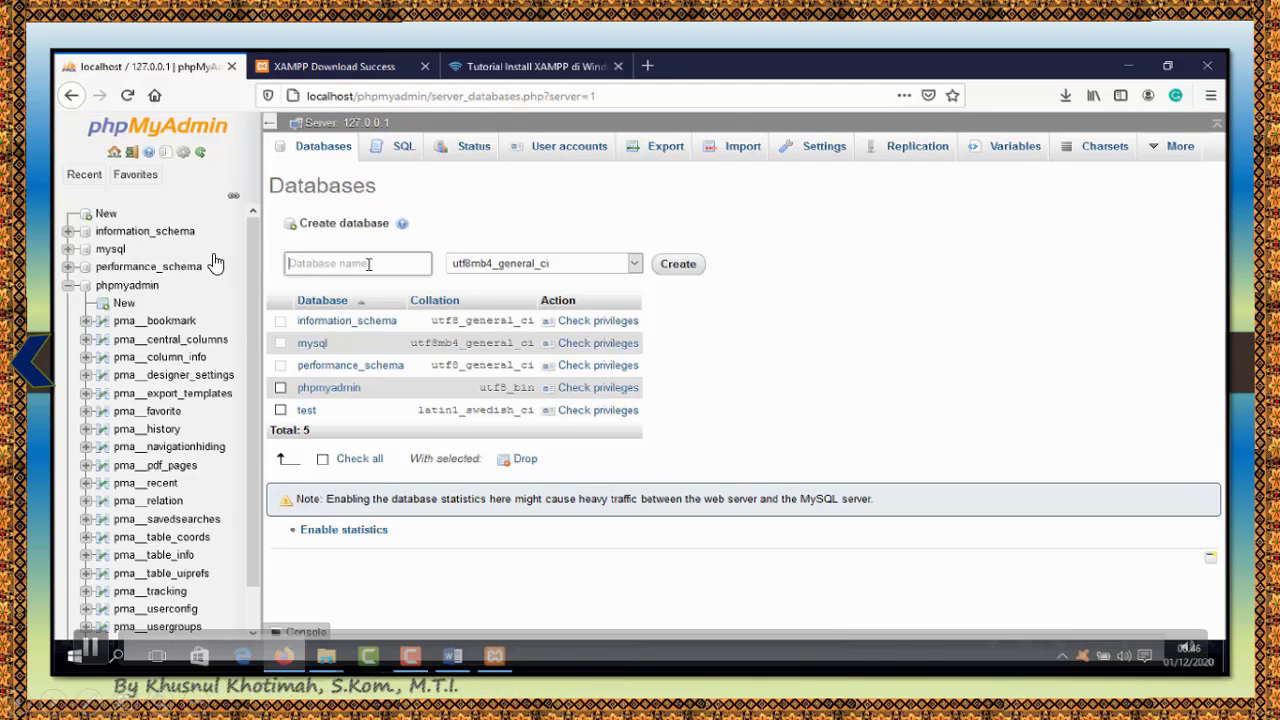
text(DBSiakad)
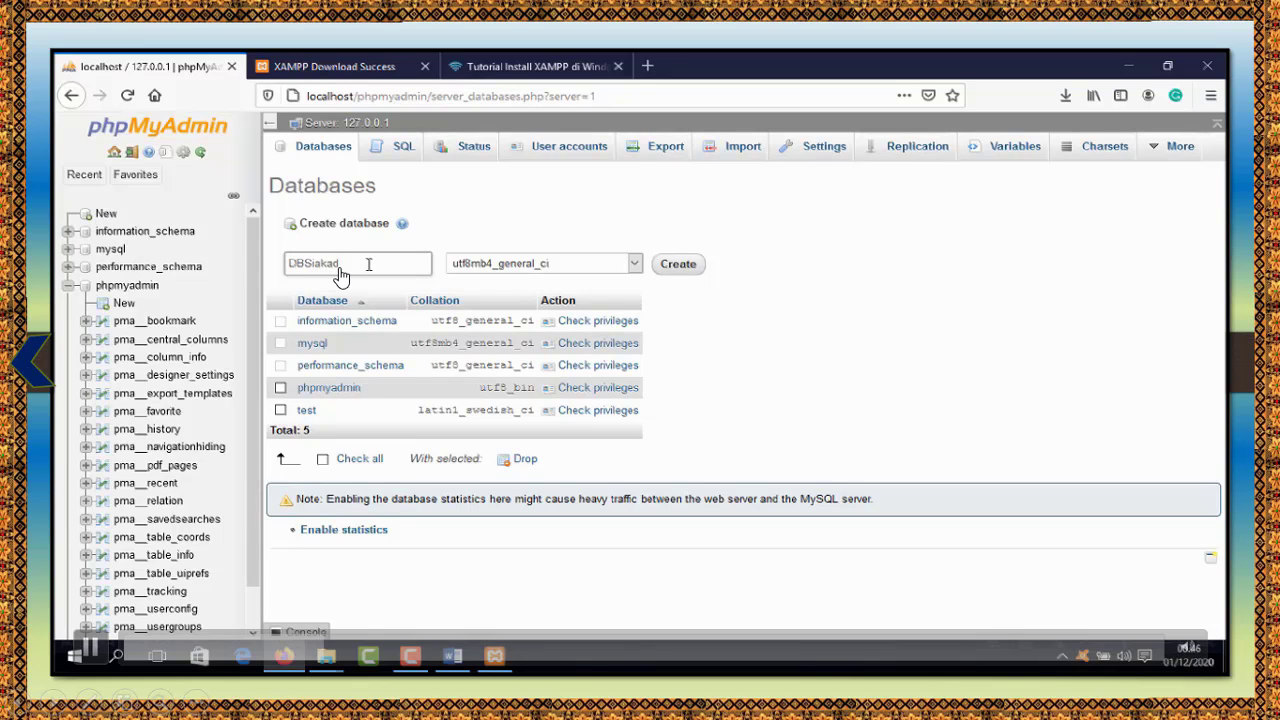
text(_UMKO)
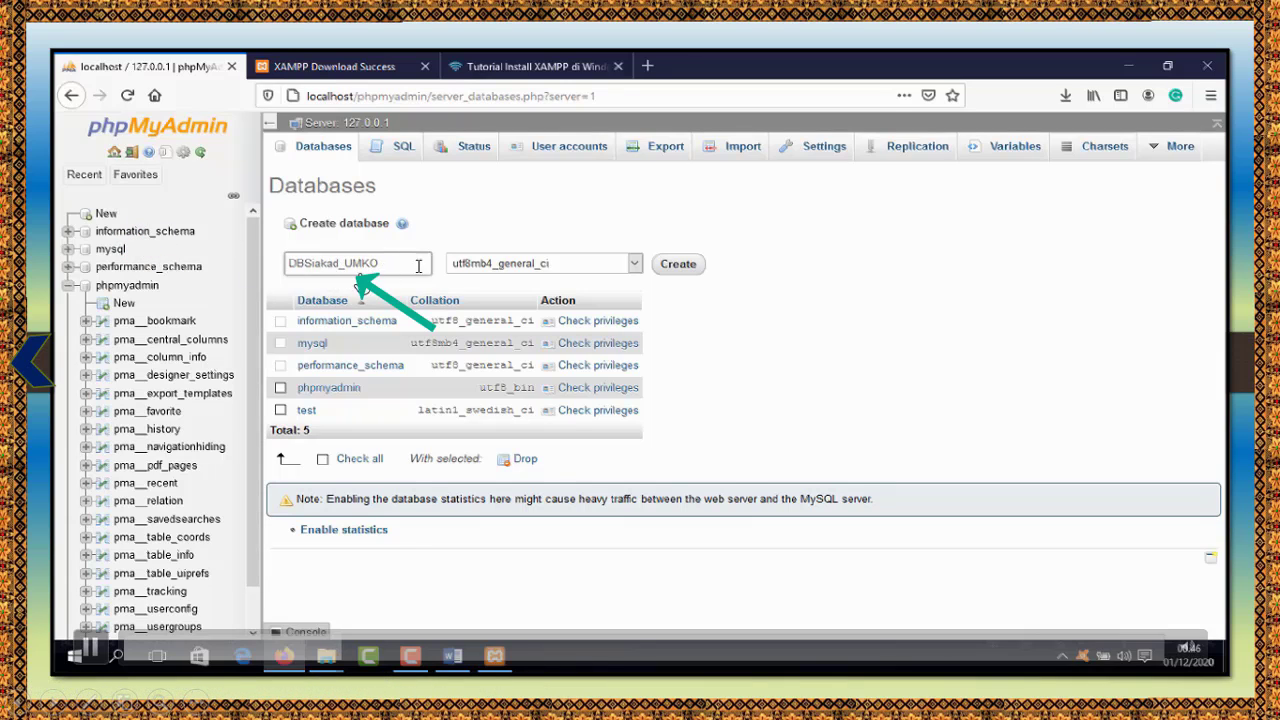
click(637, 264)
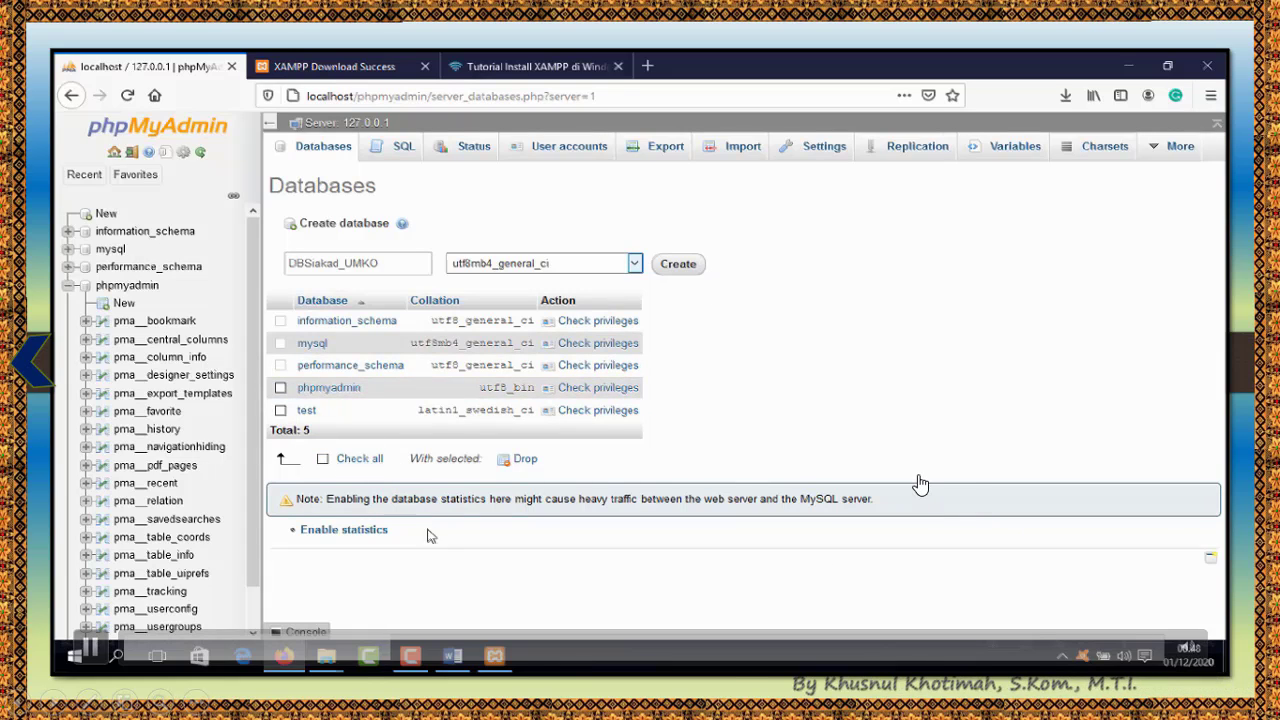
click(680, 266)
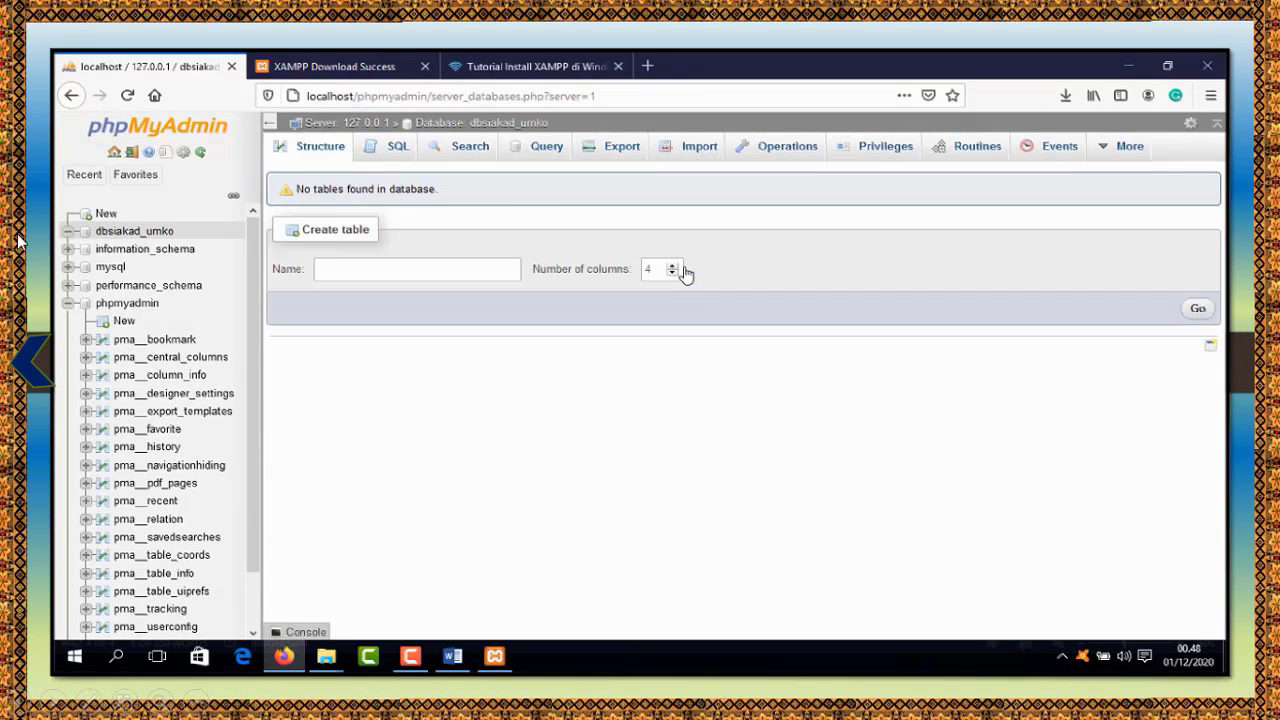
Start a new table named Tbl_Mahasiswa with 4 columns in the dbsiakad_umko database
click(125, 235)
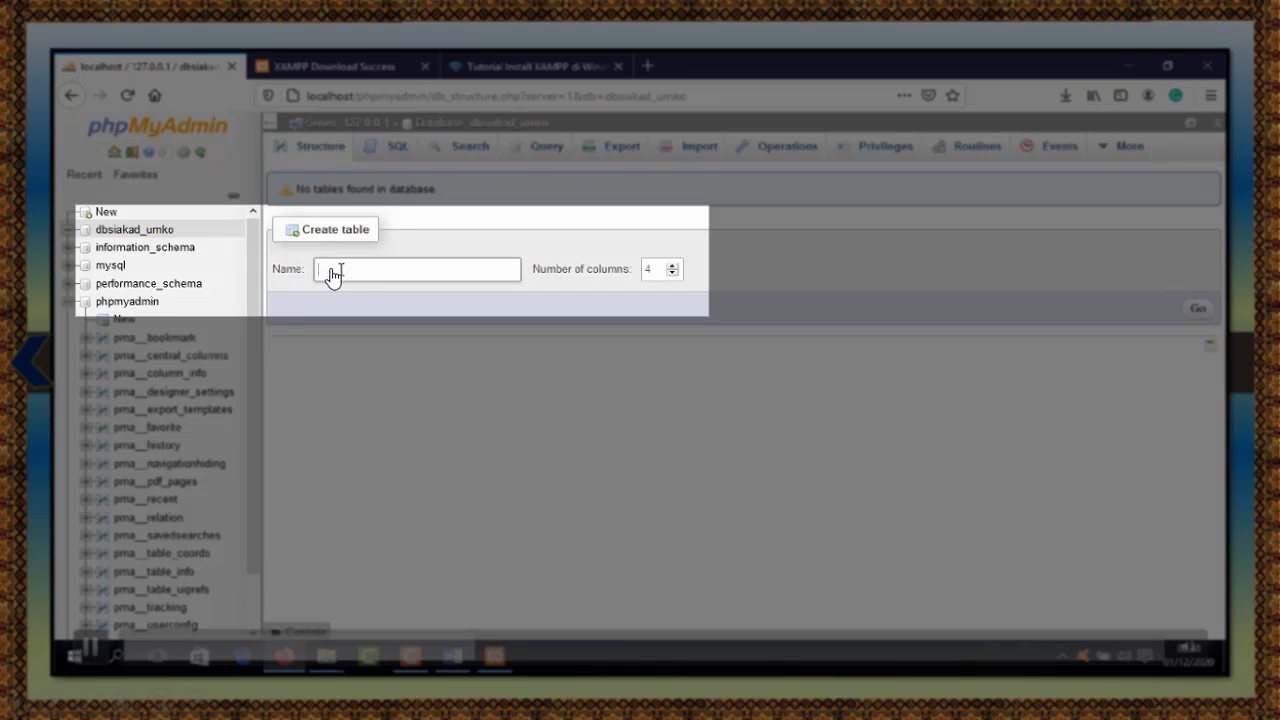
text(Tb)
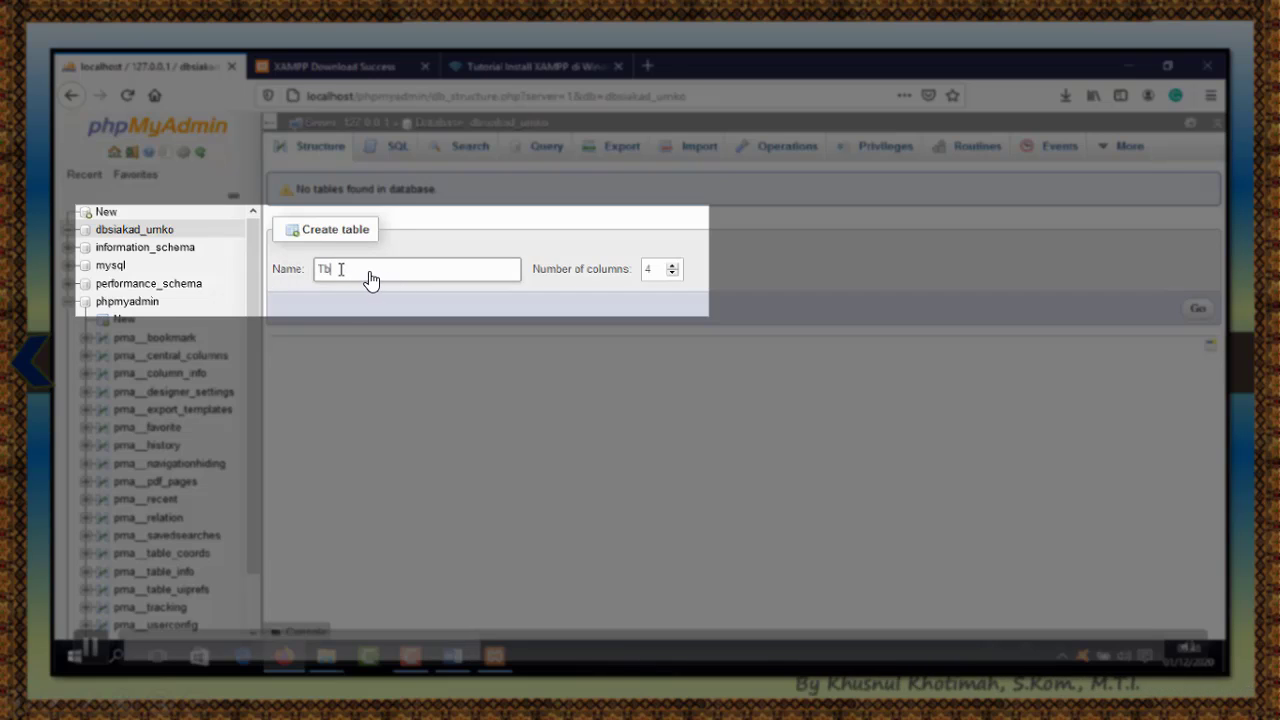
text(_)
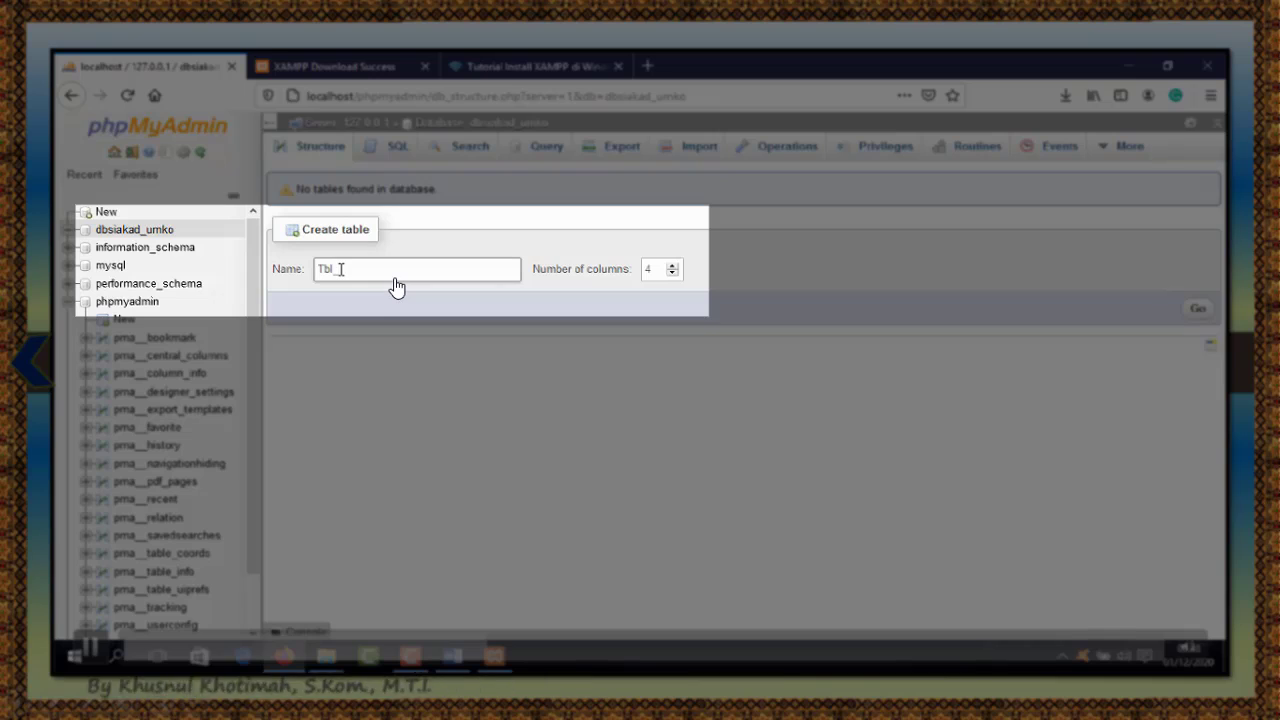
text(_Mahasiswa)
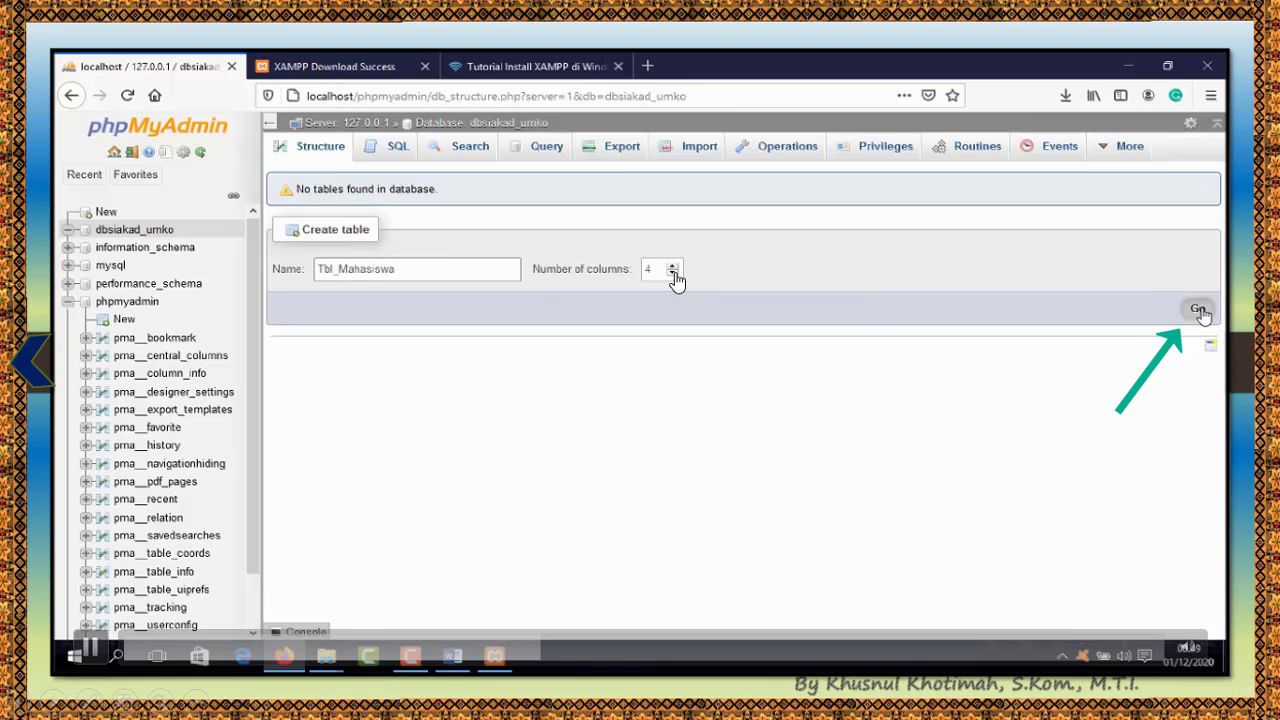
click(1198, 310)
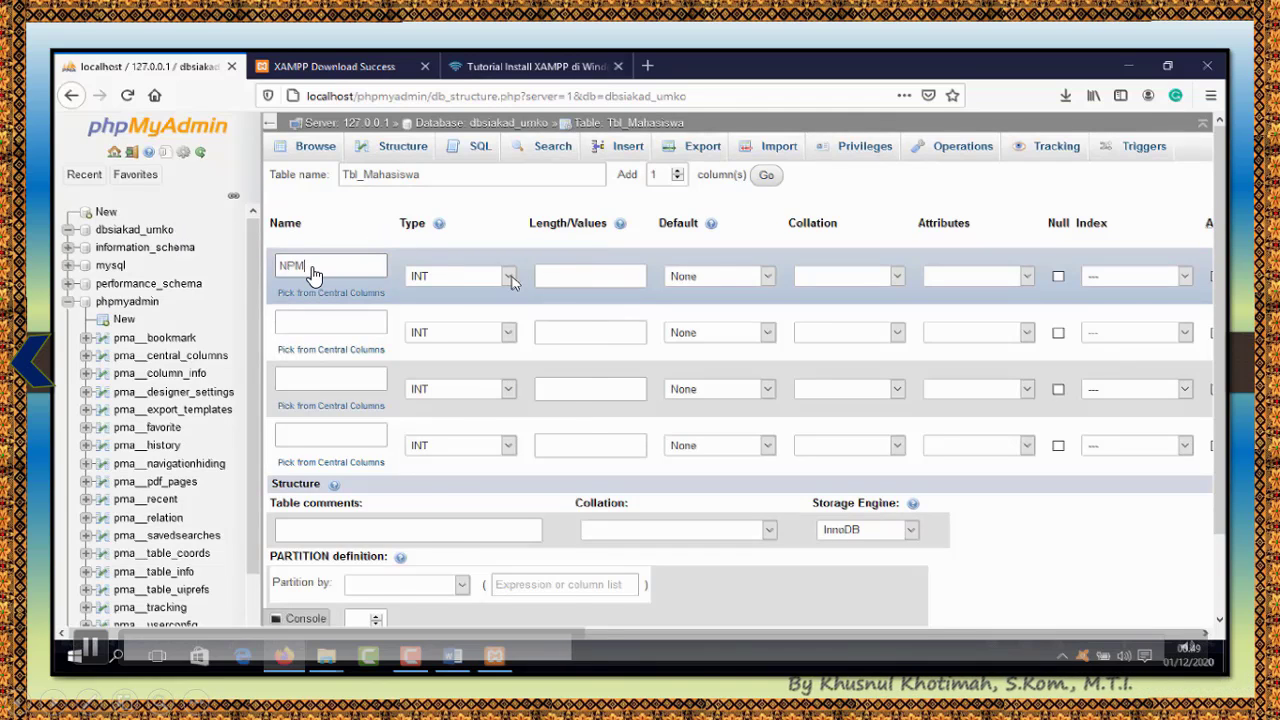
Define the first column, NPM, as VARCHAR with a length of 10
click(510, 277)
click(470, 317)
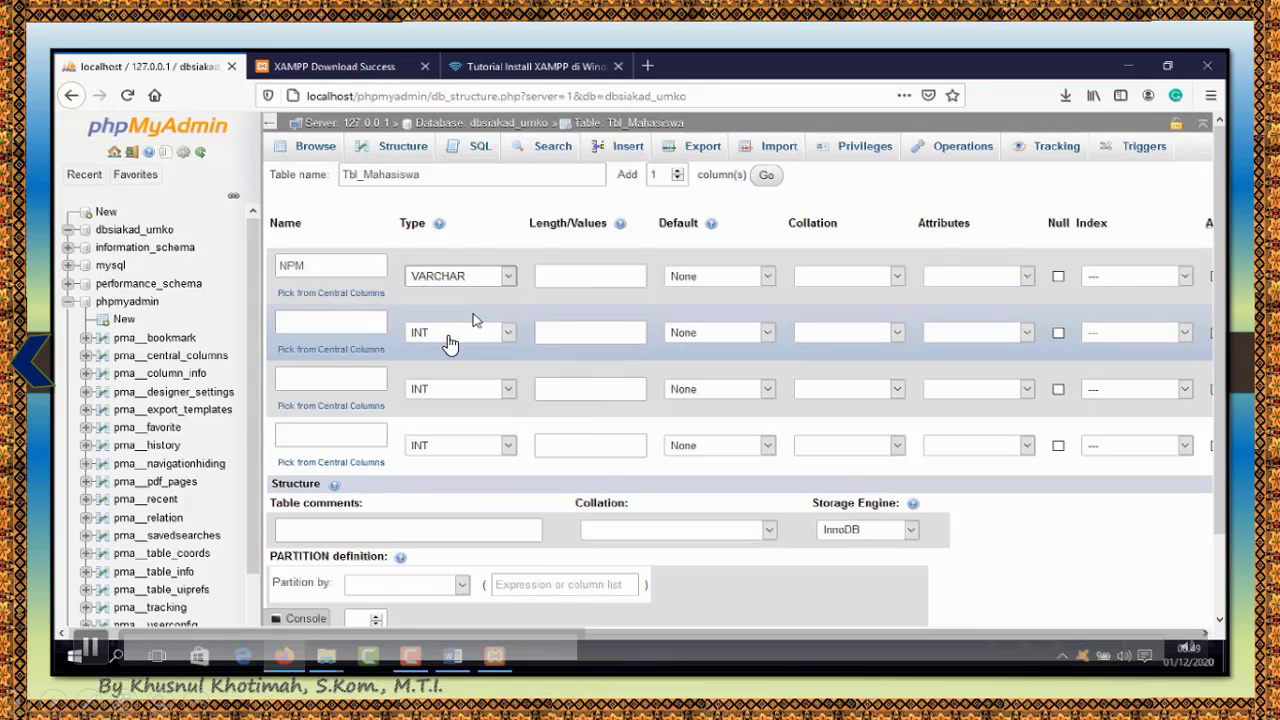
click(600, 283)
text(10)
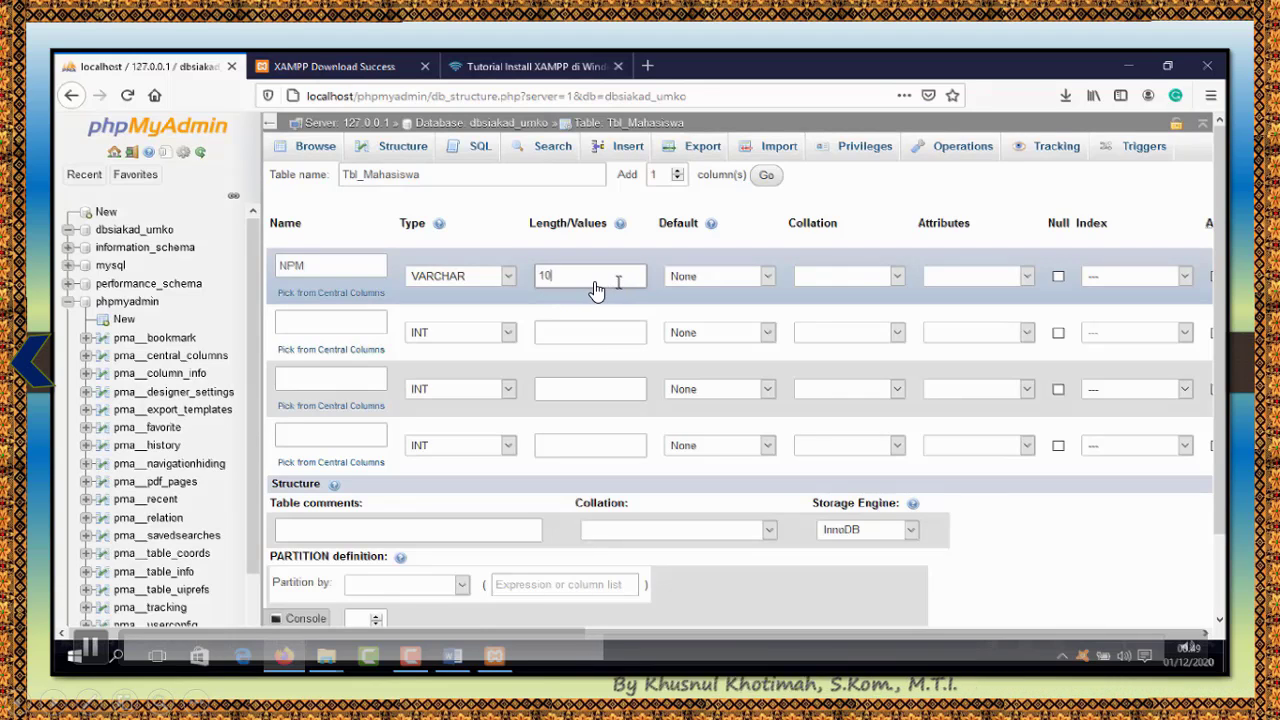
Add a PRIMARY index on the NPM column with size 10
click(1184, 278)
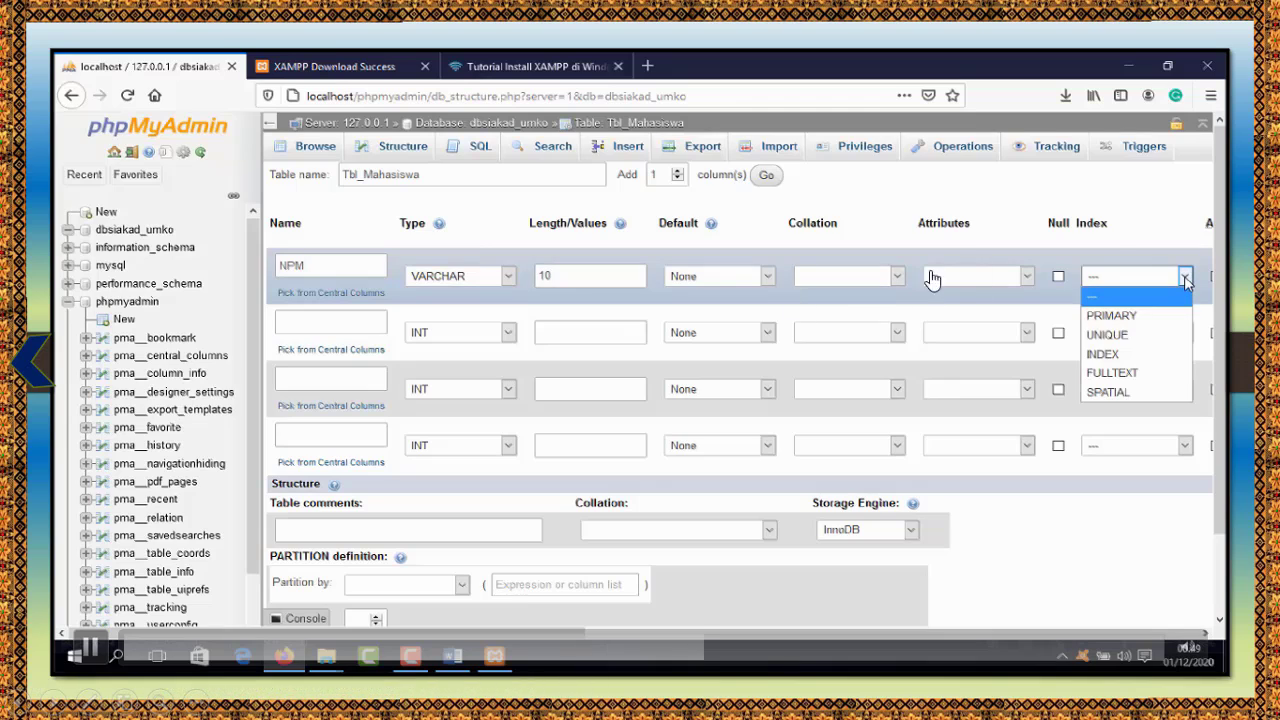
click(1113, 318)
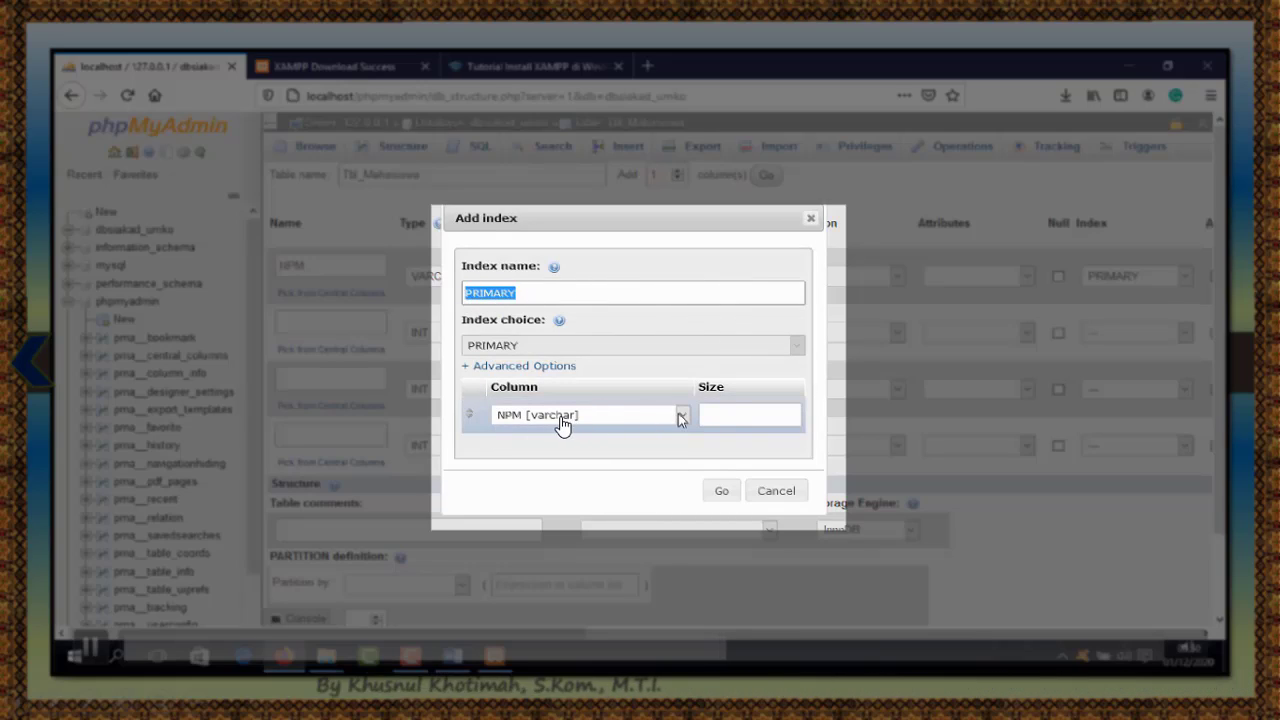
click(741, 414)
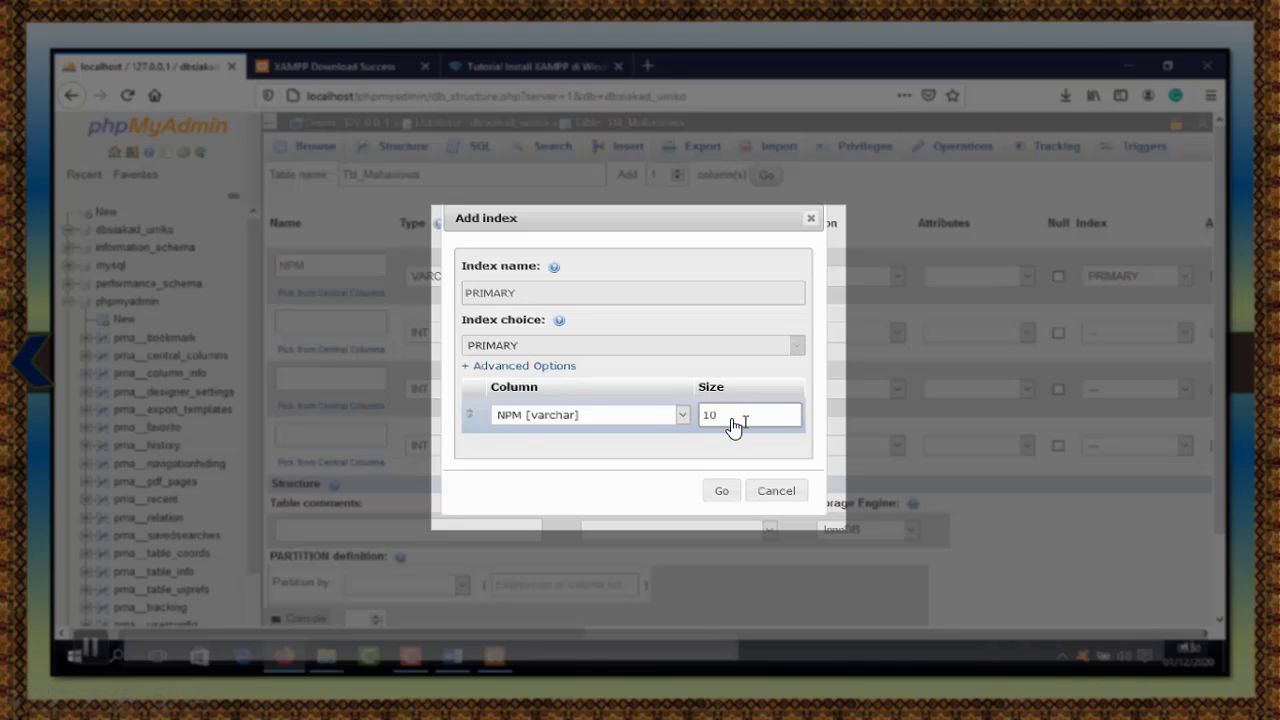
click(721, 493)
text(nama)
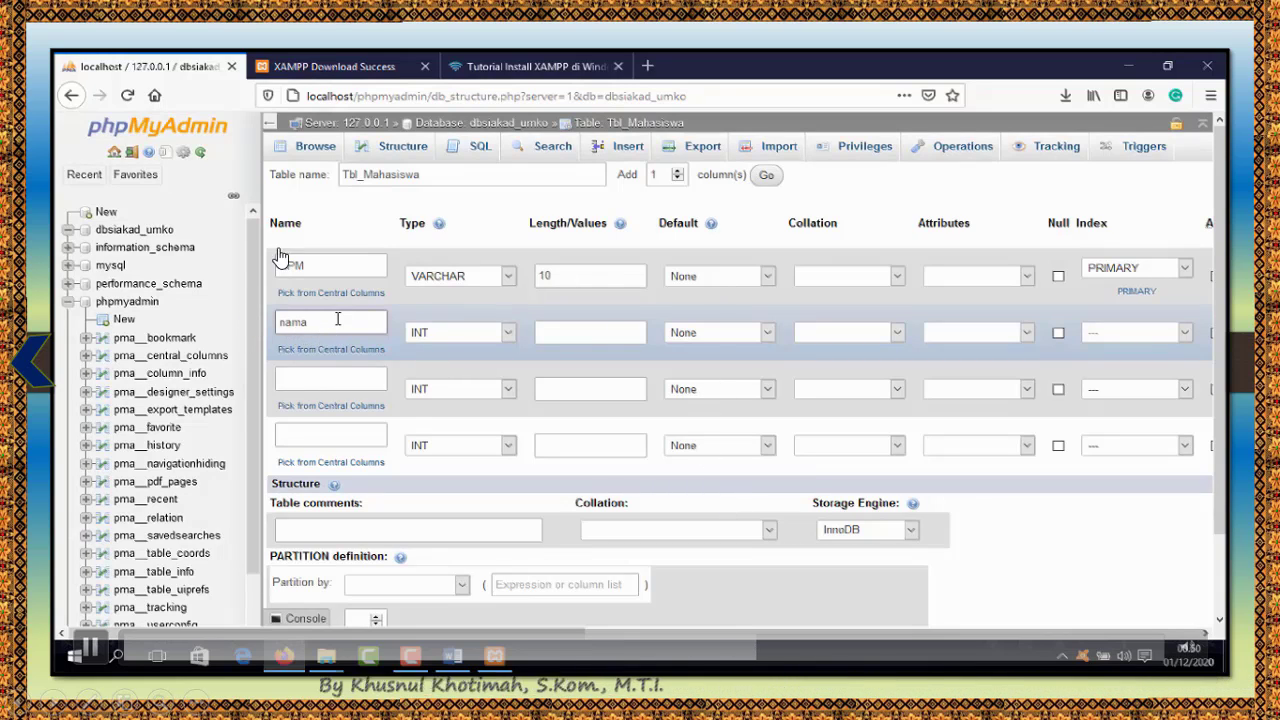
key(BackSpace)
key(BackSpace)
key(BackSpace)
key(BackSpace)
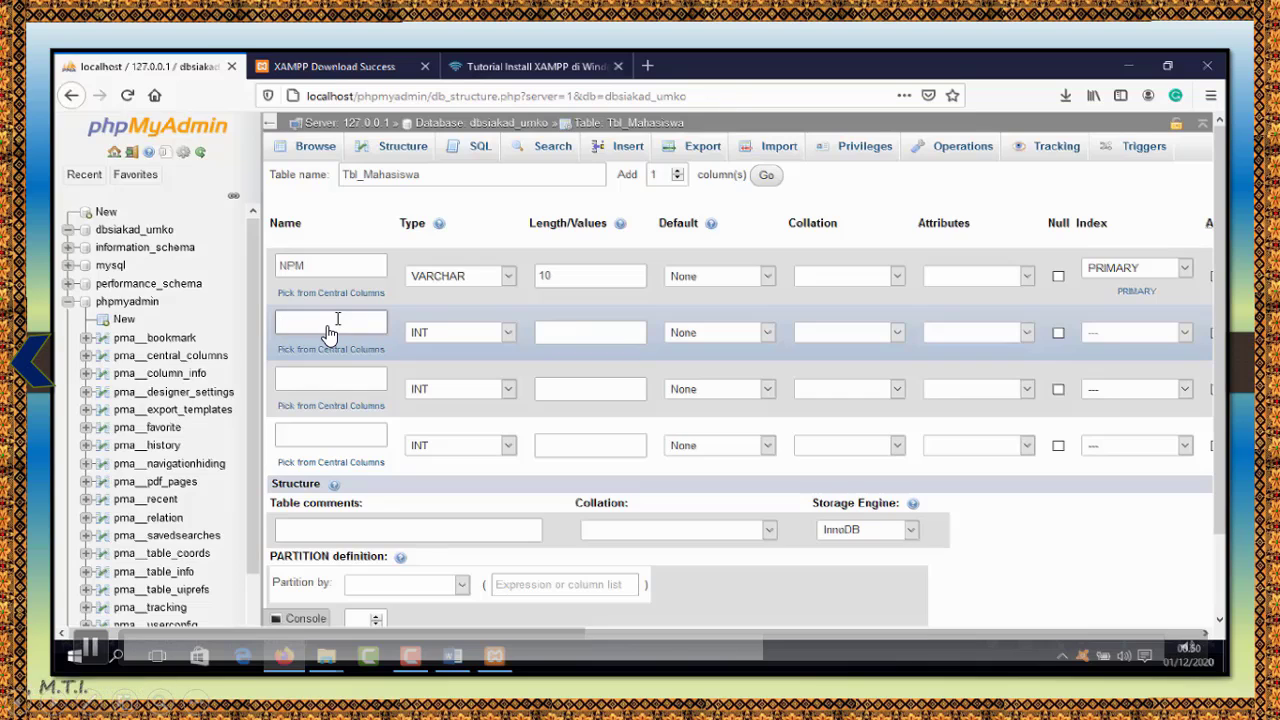
Define the second column, Nama_MHS, as VARCHAR with a length of 25
text(M)
key(BackSpace)
key(BackSpace)
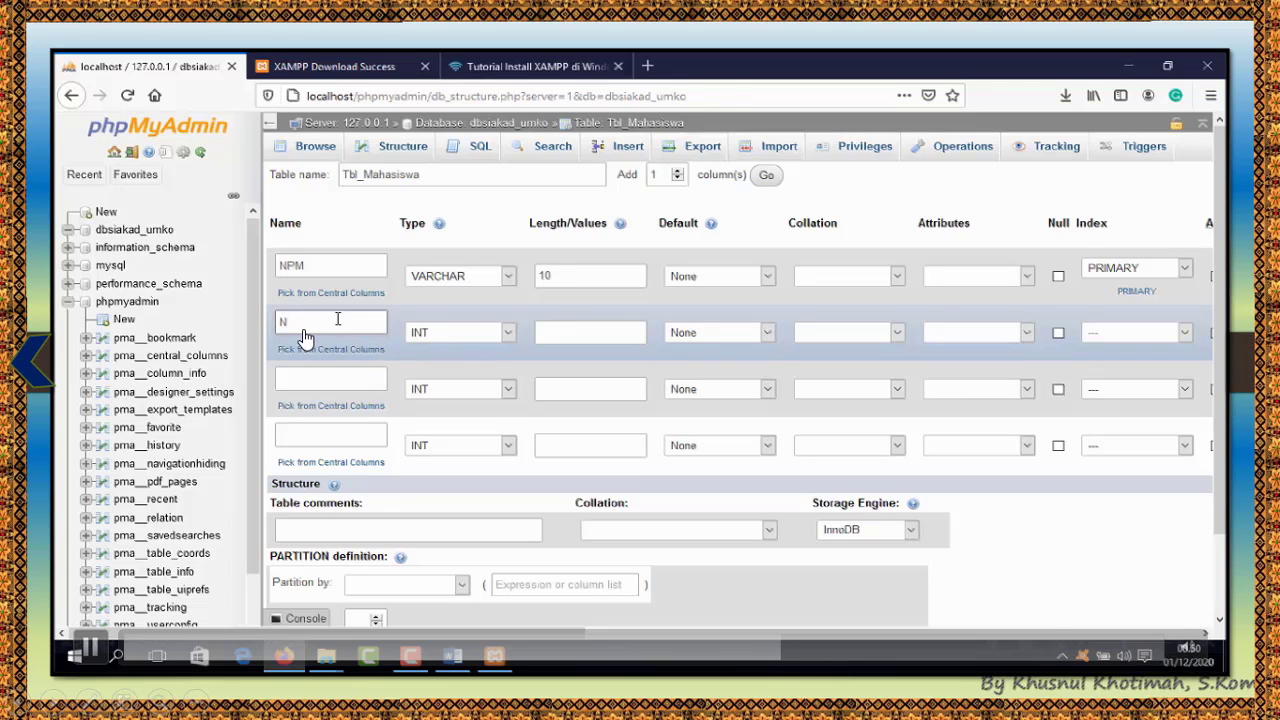
text(NAM)
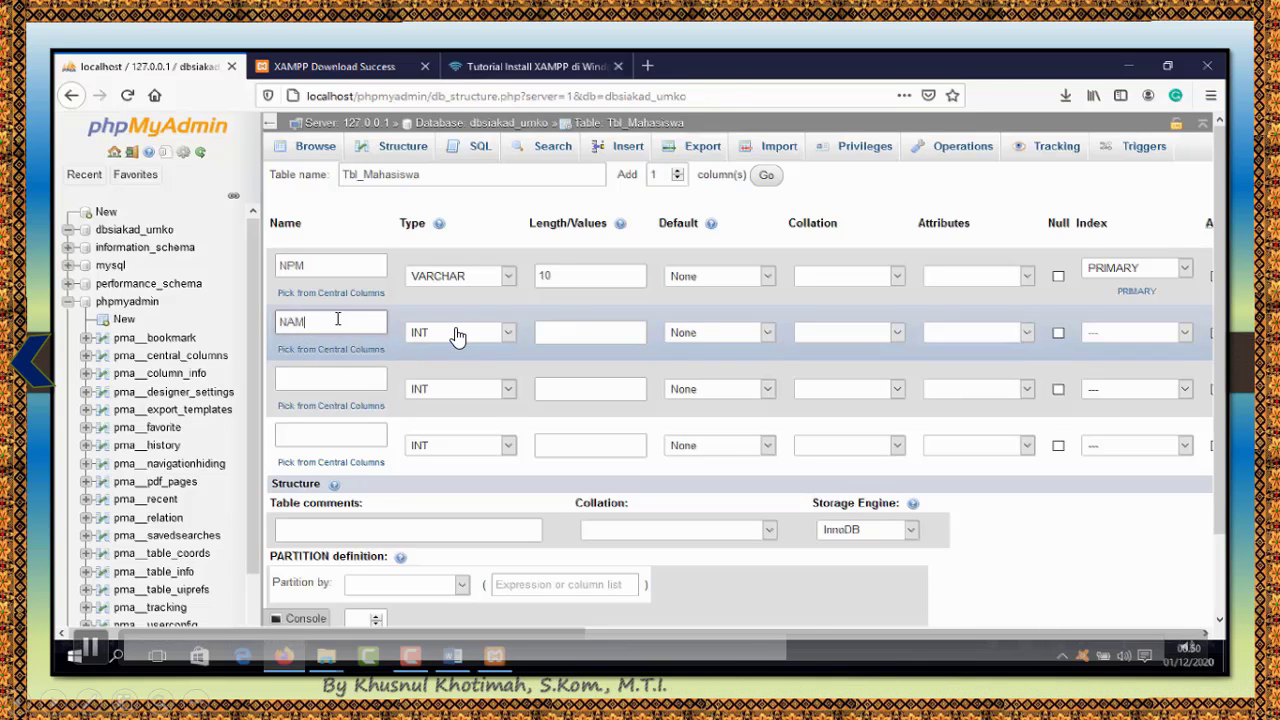
key(BackSpace)
key(BackSpace)
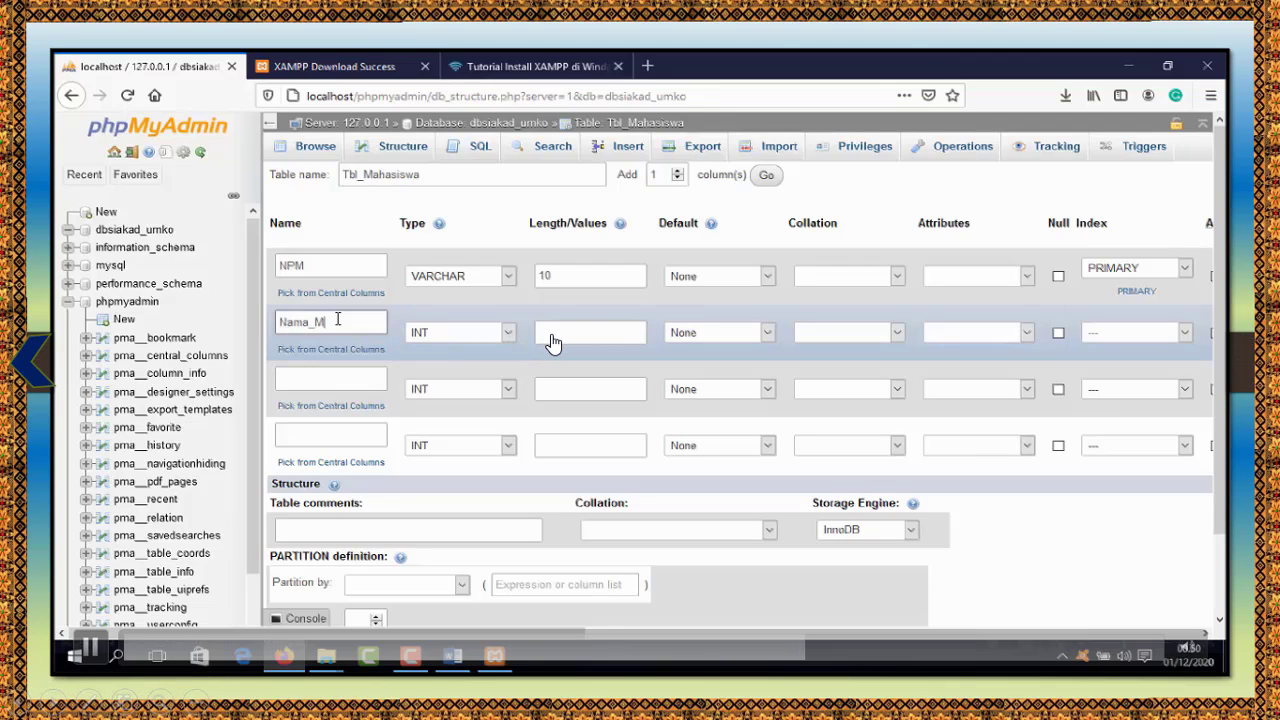
text(ama_MHS)
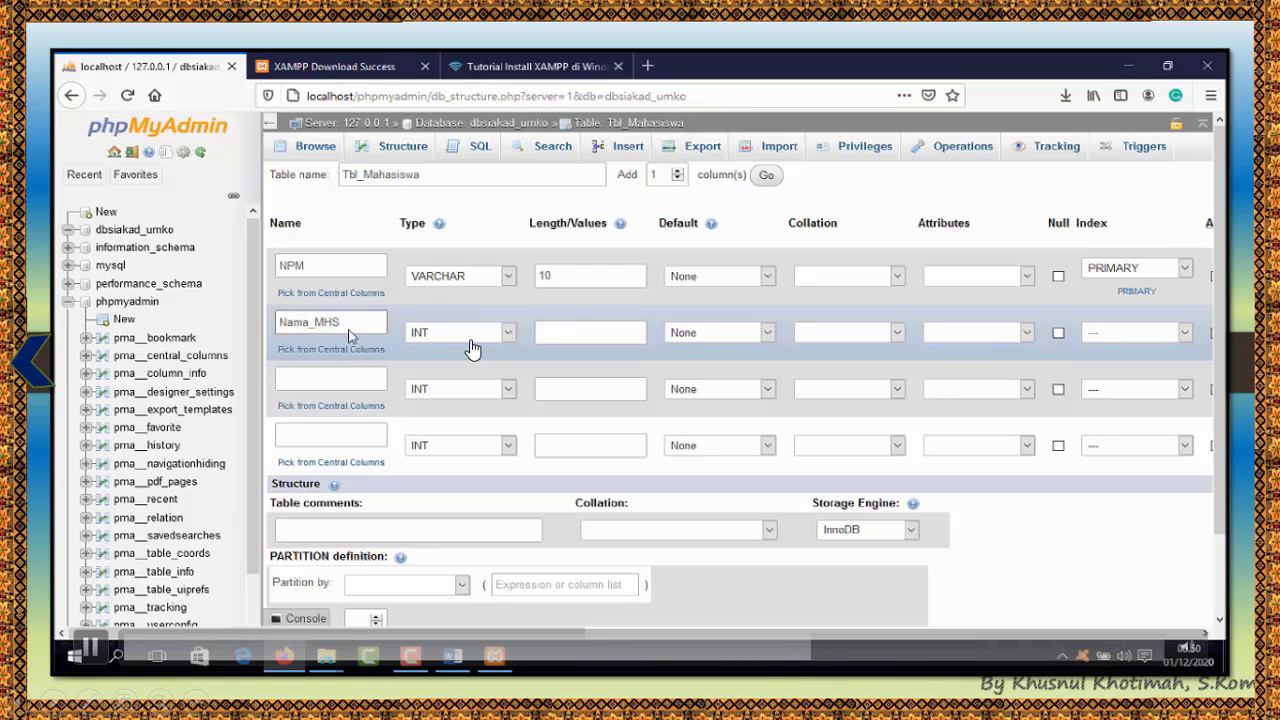
click(506, 336)
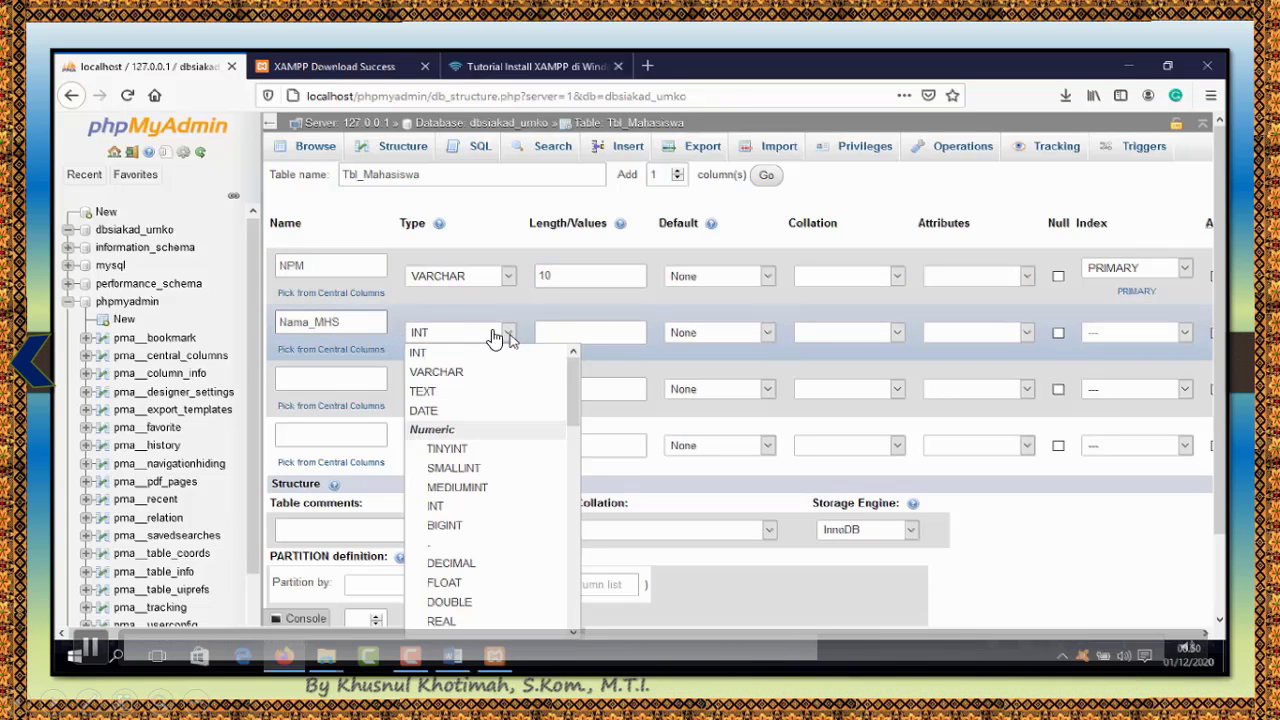
click(448, 378)
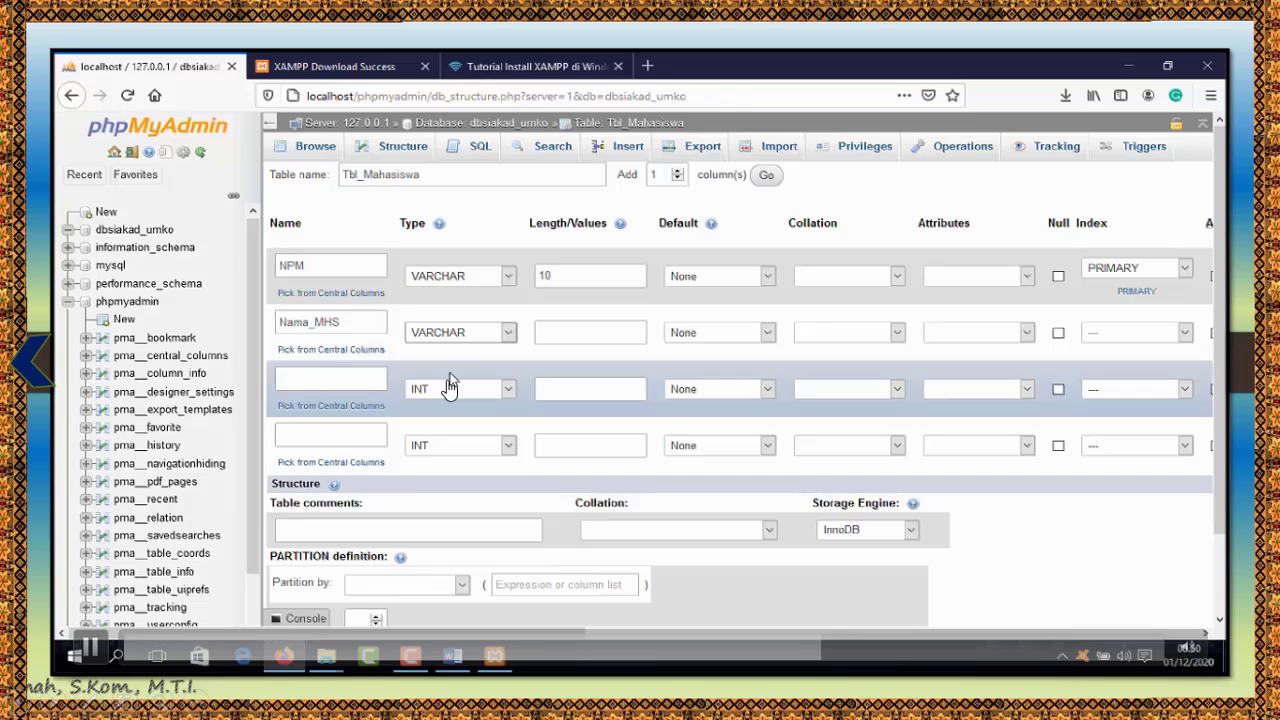
click(595, 341)
text(25)
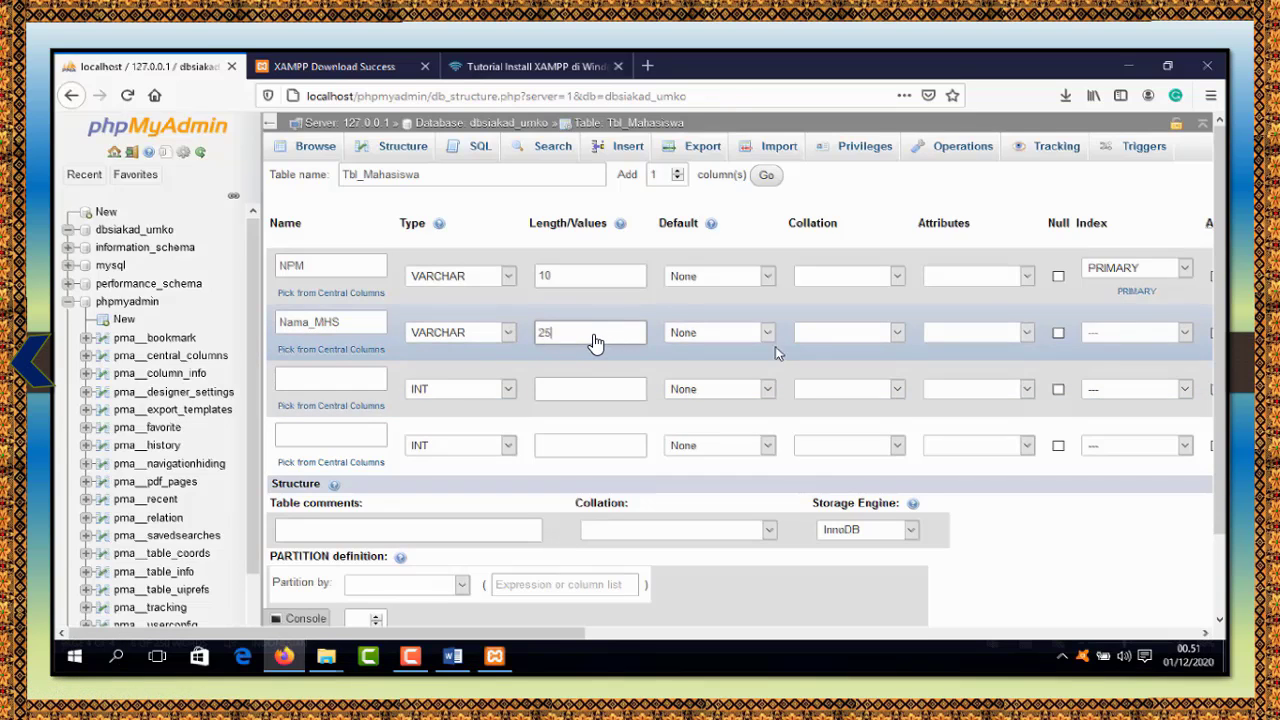
Define the third column, Alamat, as VARCHAR with a length of 50
click(313, 380)
text(Alamat)
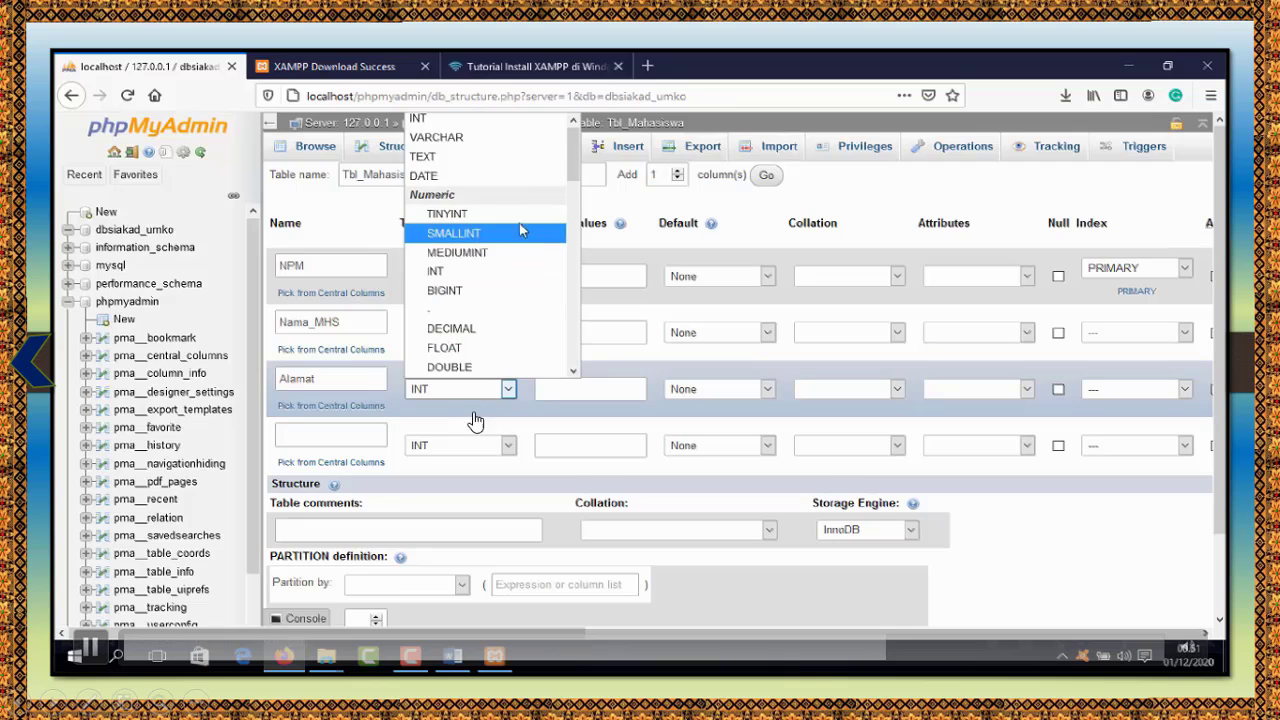
click(476, 140)
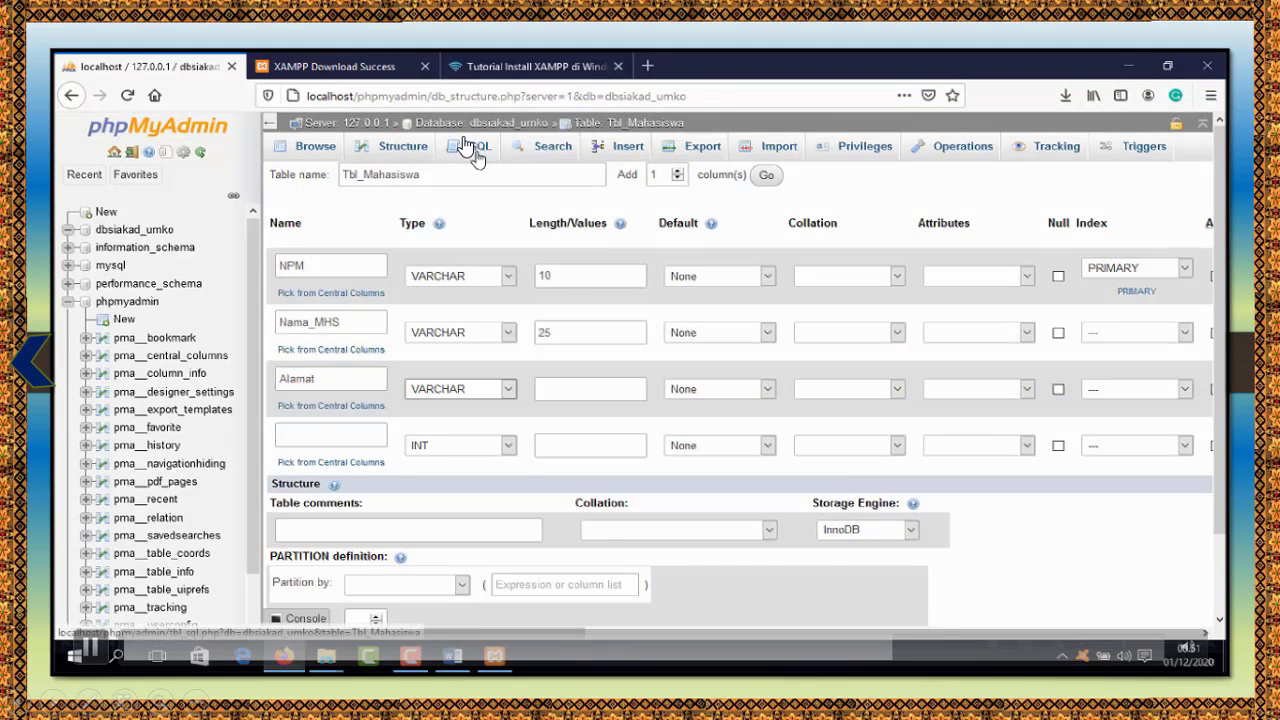
click(588, 392)
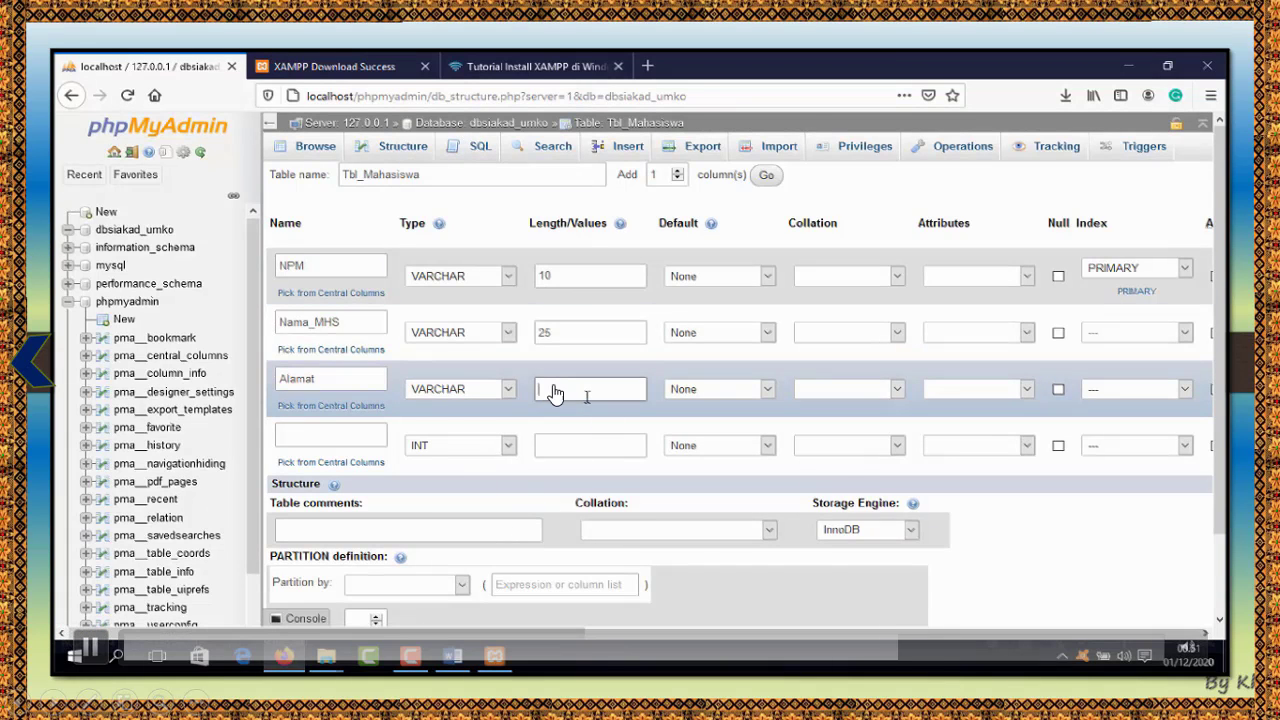
text(50)
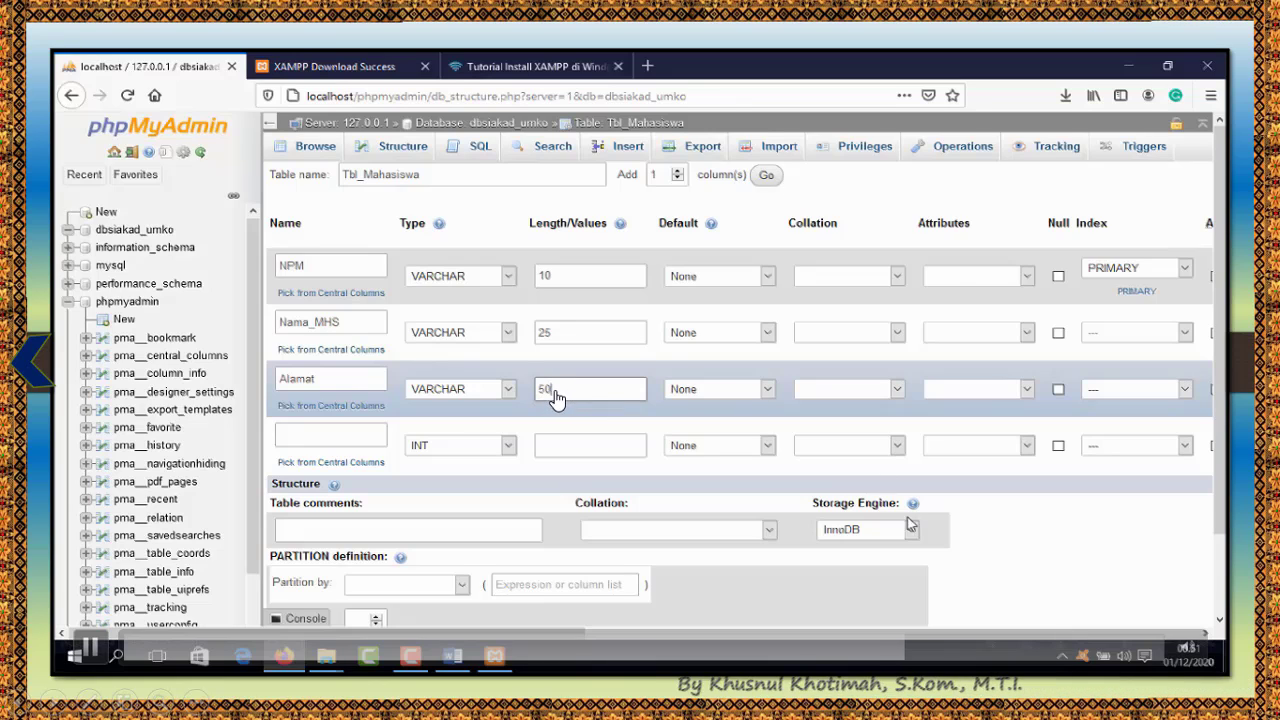
Define the fourth column, Email, as VARCHAR with a length of 20
click(315, 435)
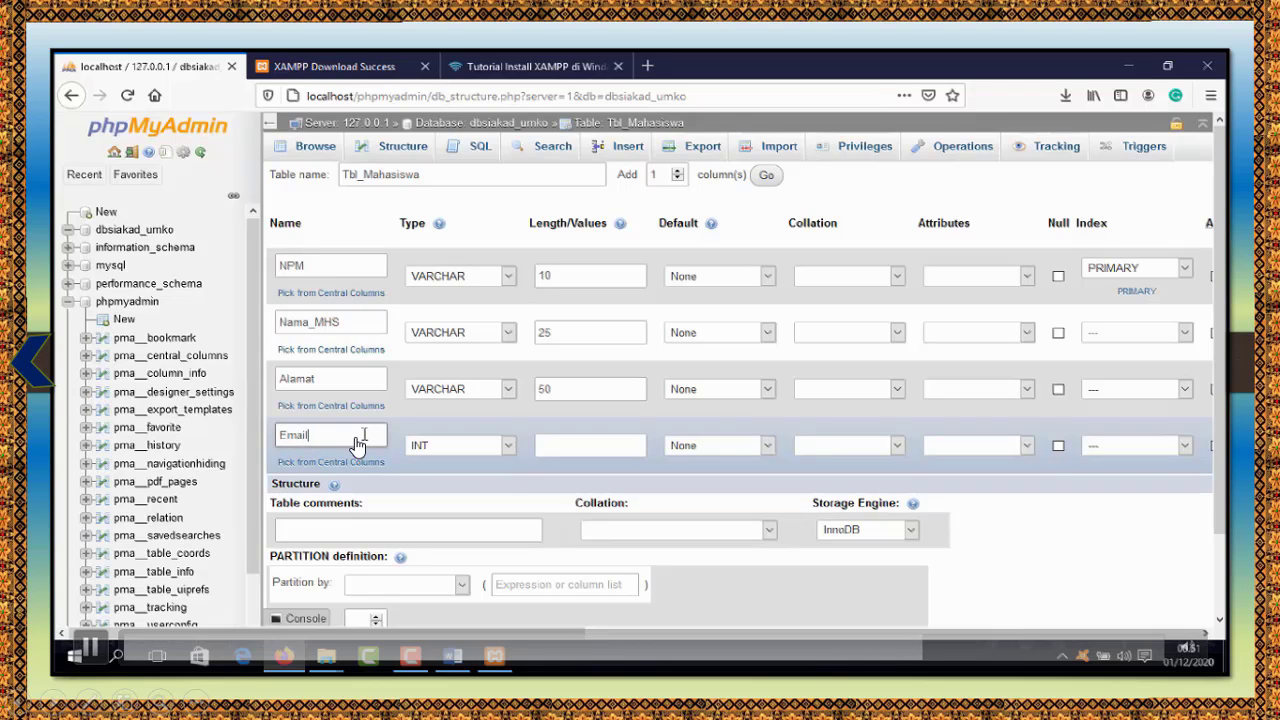
click(508, 450)
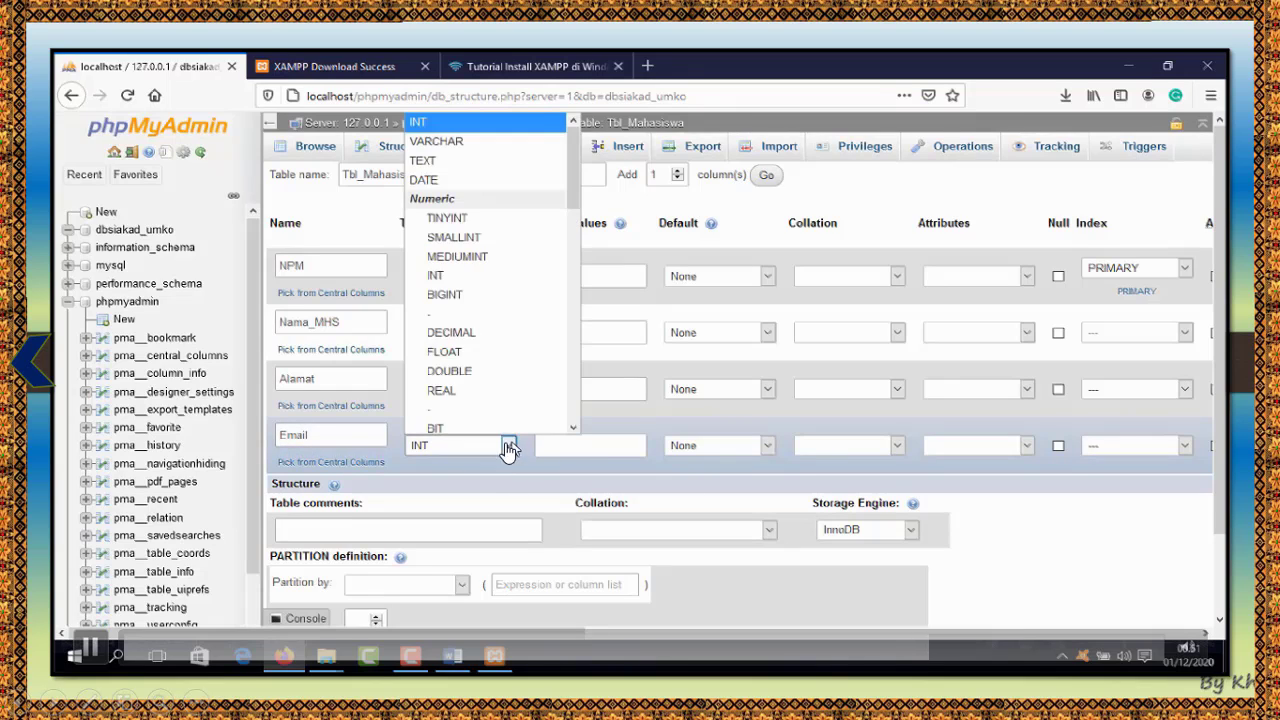
click(490, 138)
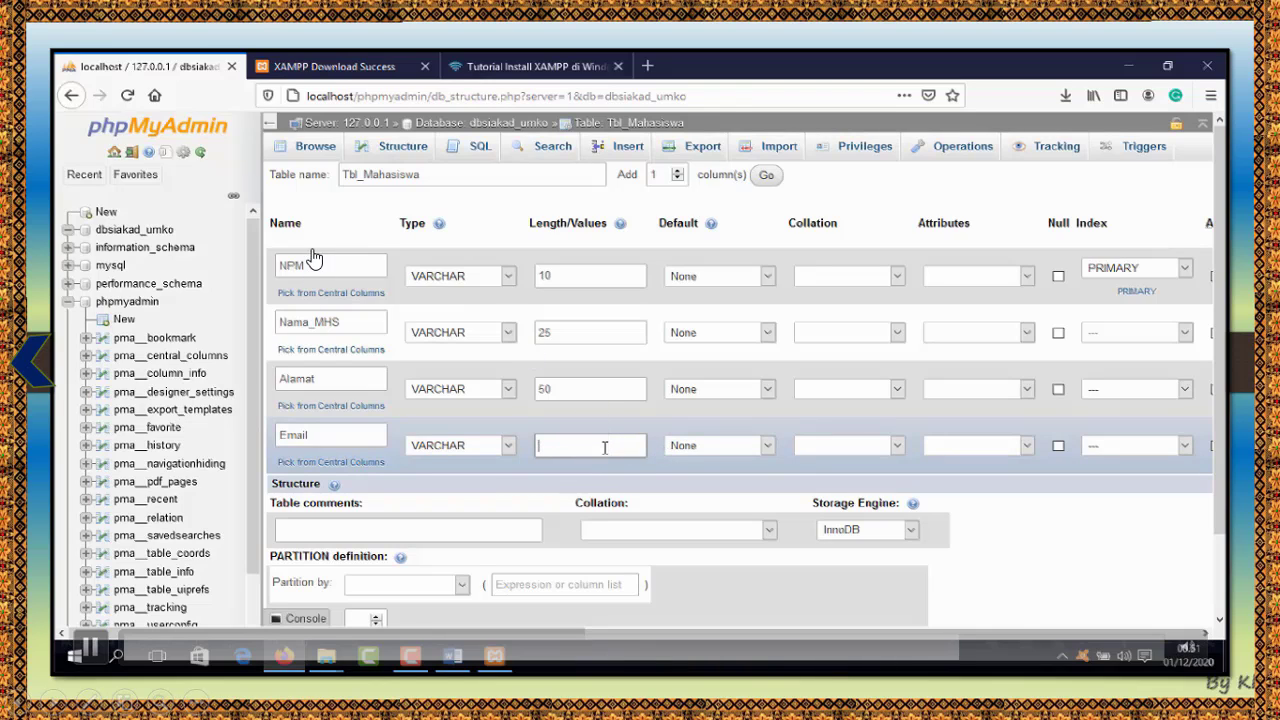
text(20)
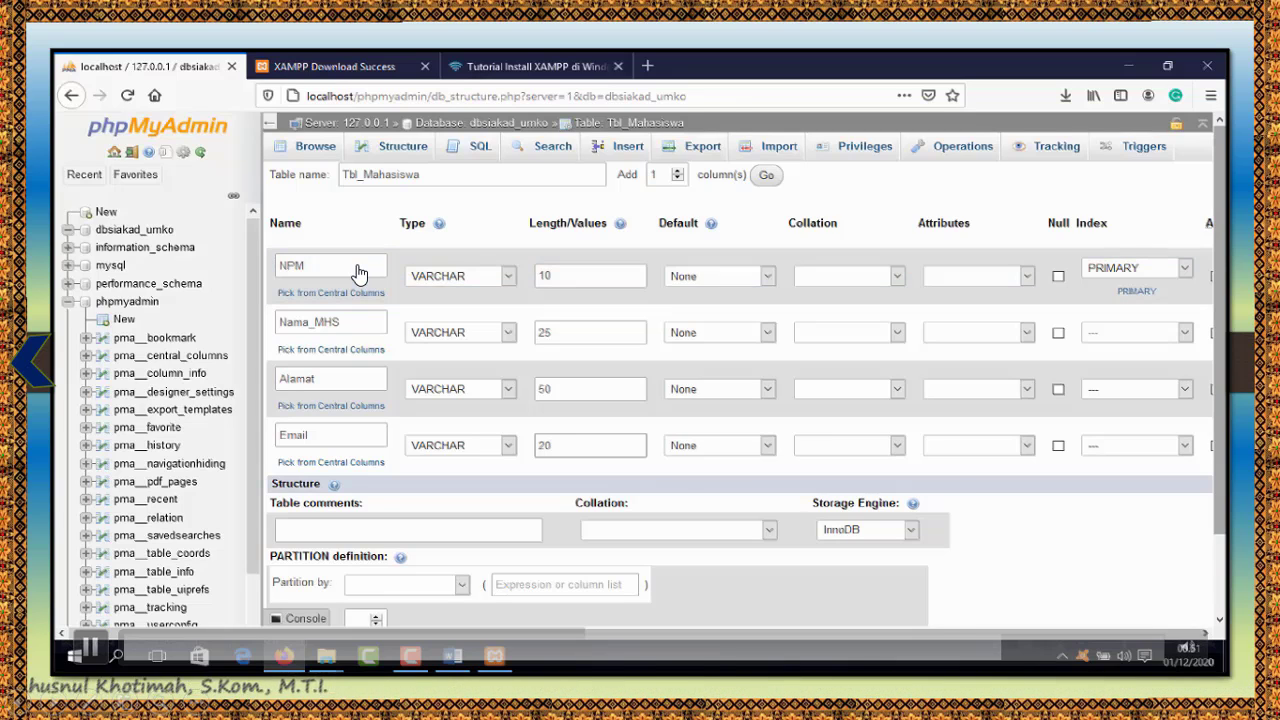
Preview the SQL for the new Tbl_Mahasiswa table and highlight the full CREATE TABLE statement to examine it
scroll(360, 274, down, 2)
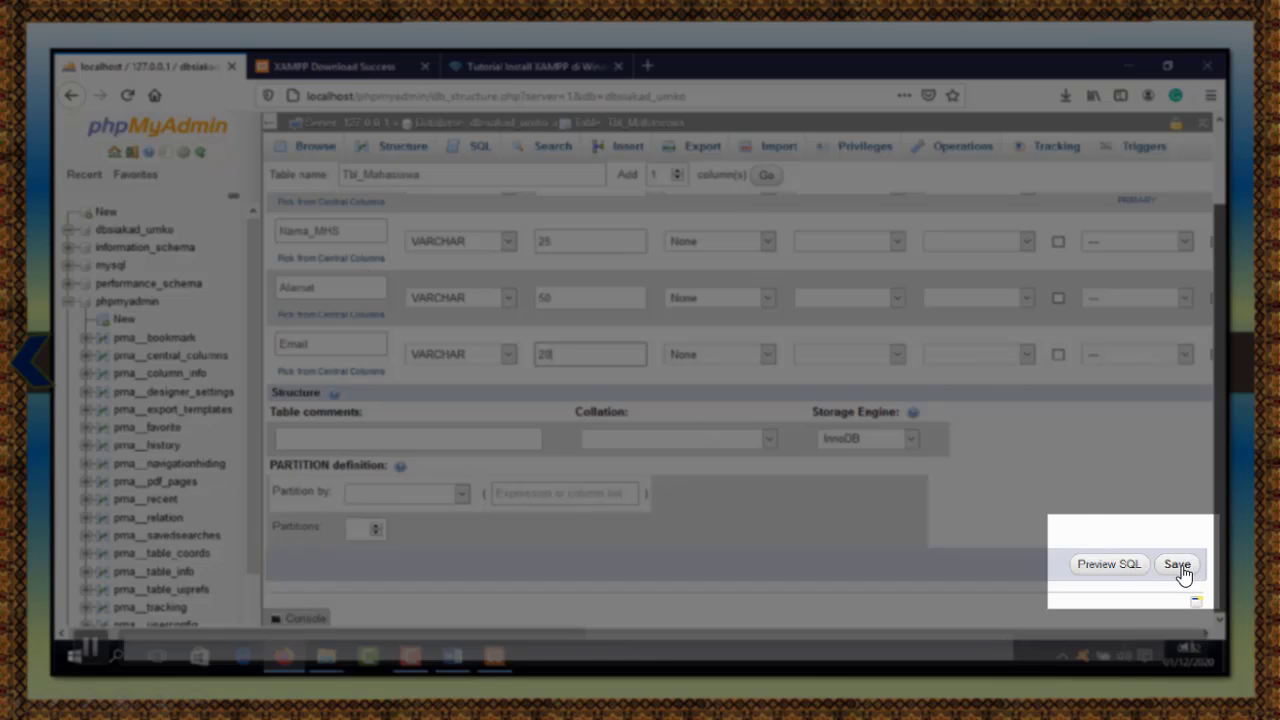
click(1120, 566)
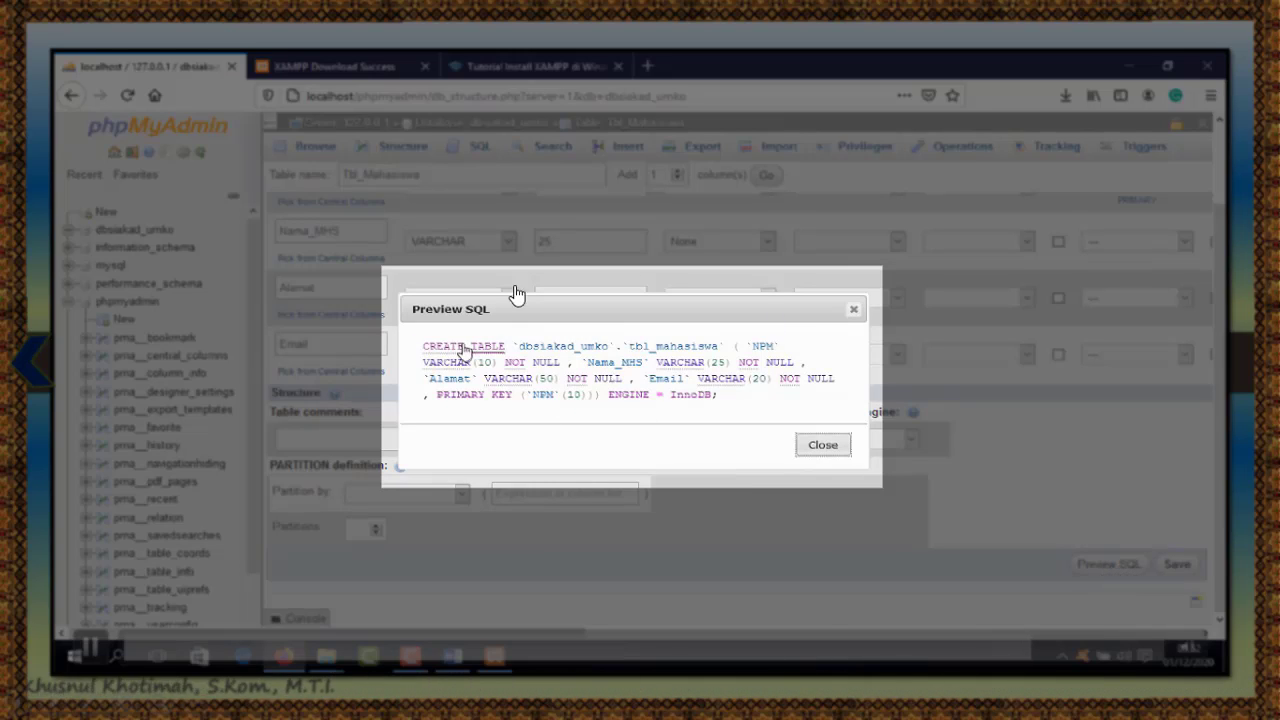
drag(422, 346, 770, 420)
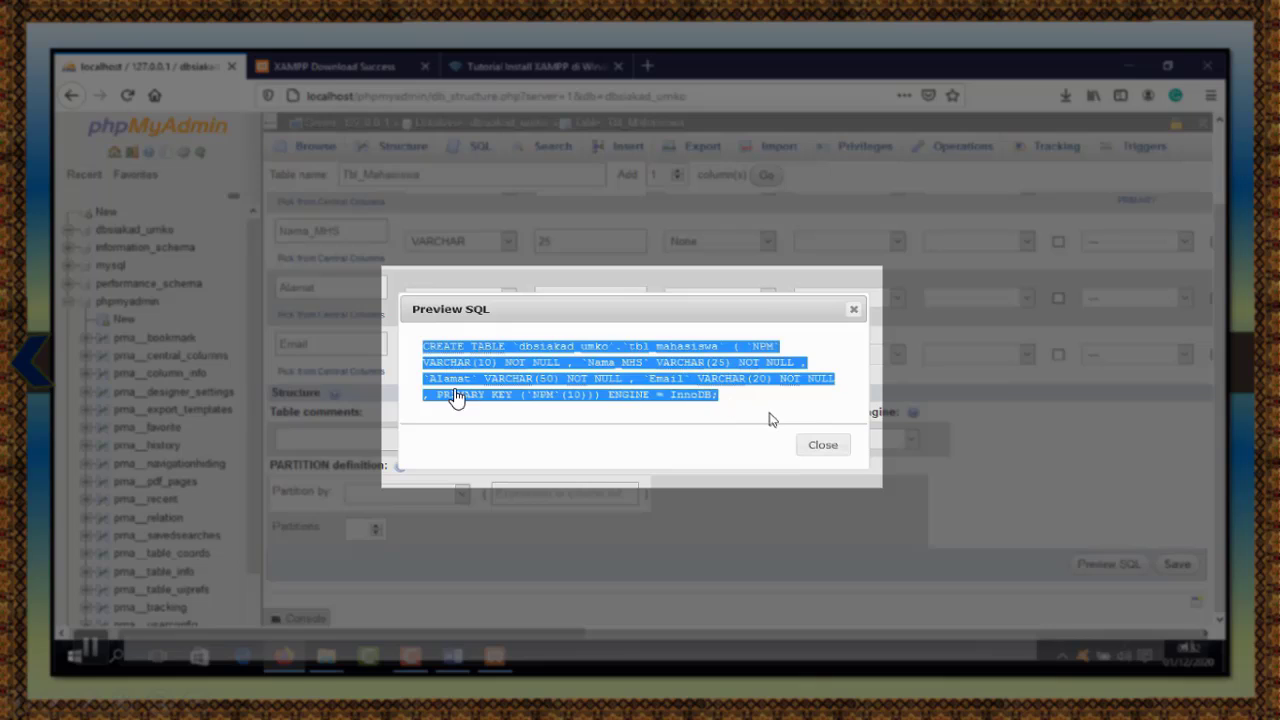
click(452, 366)
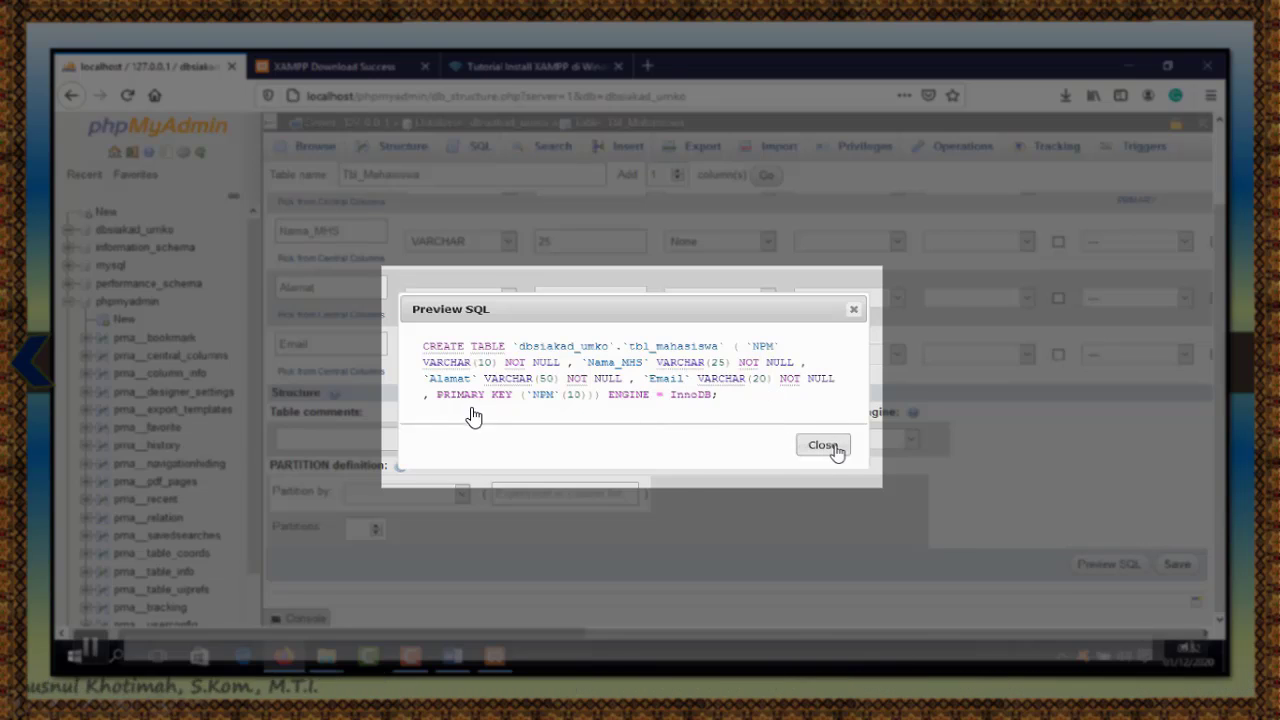
drag(727, 400, 429, 335)
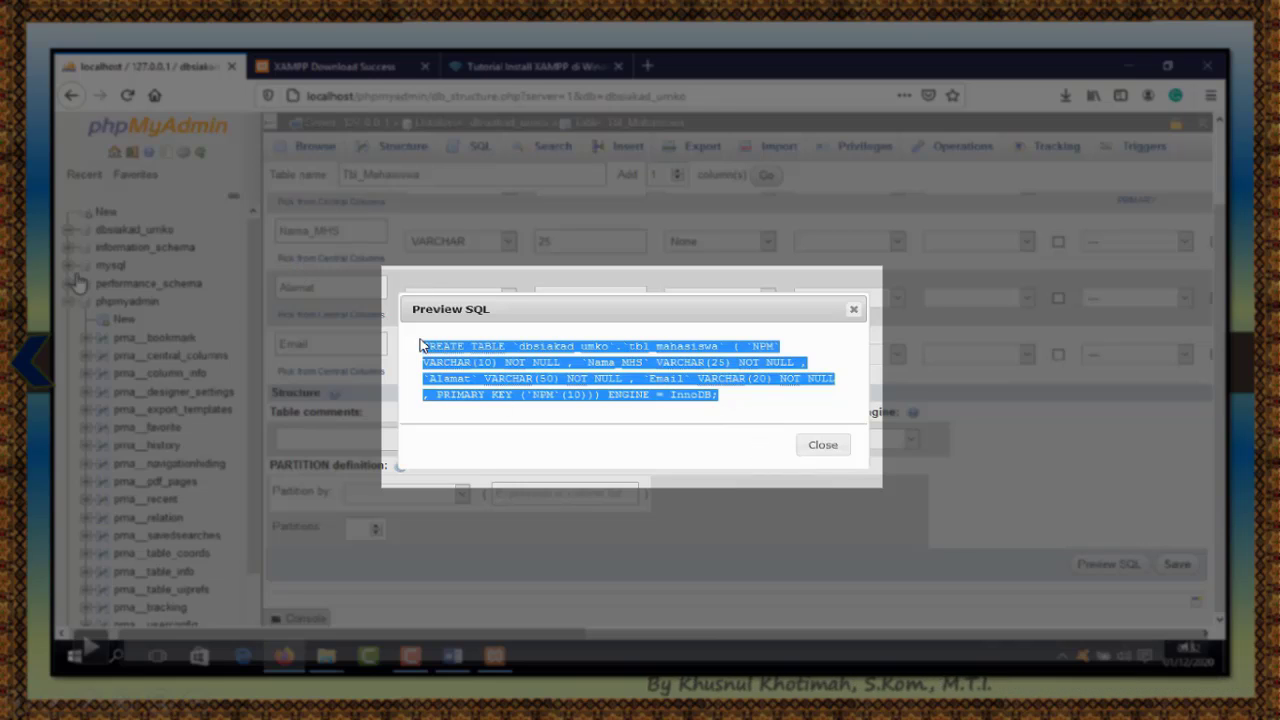
click(28, 356)
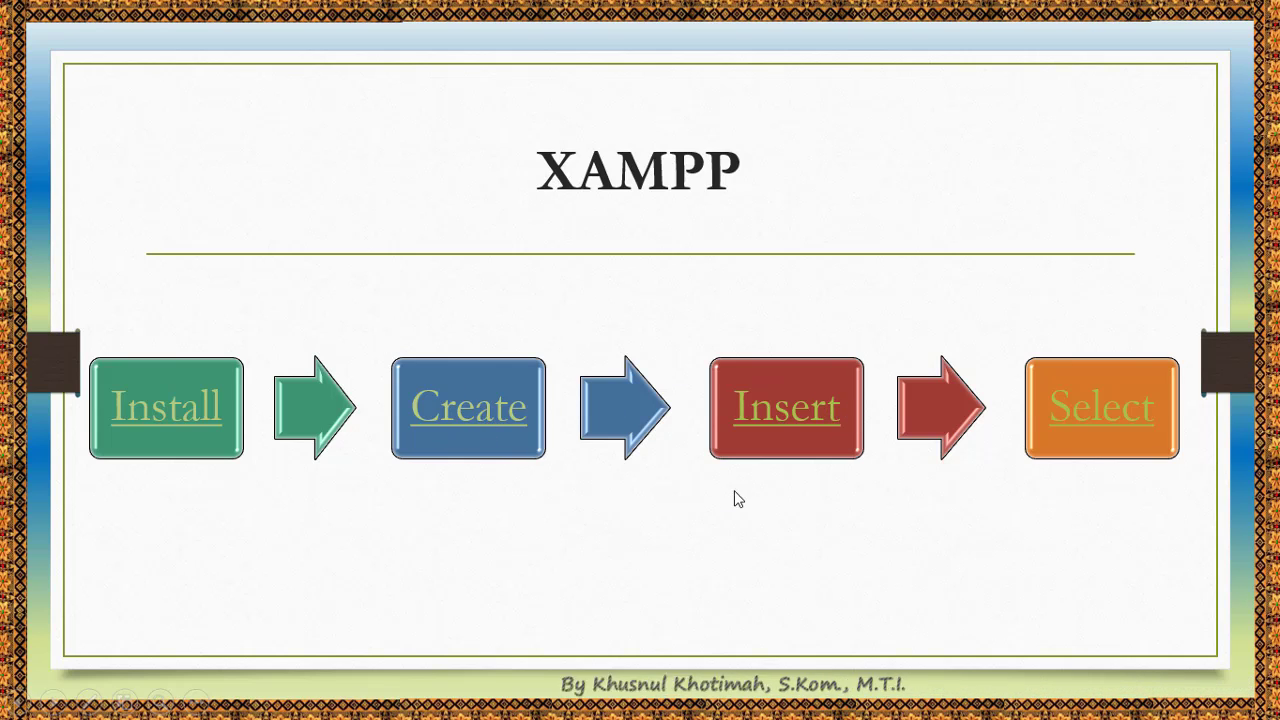
click(803, 420)
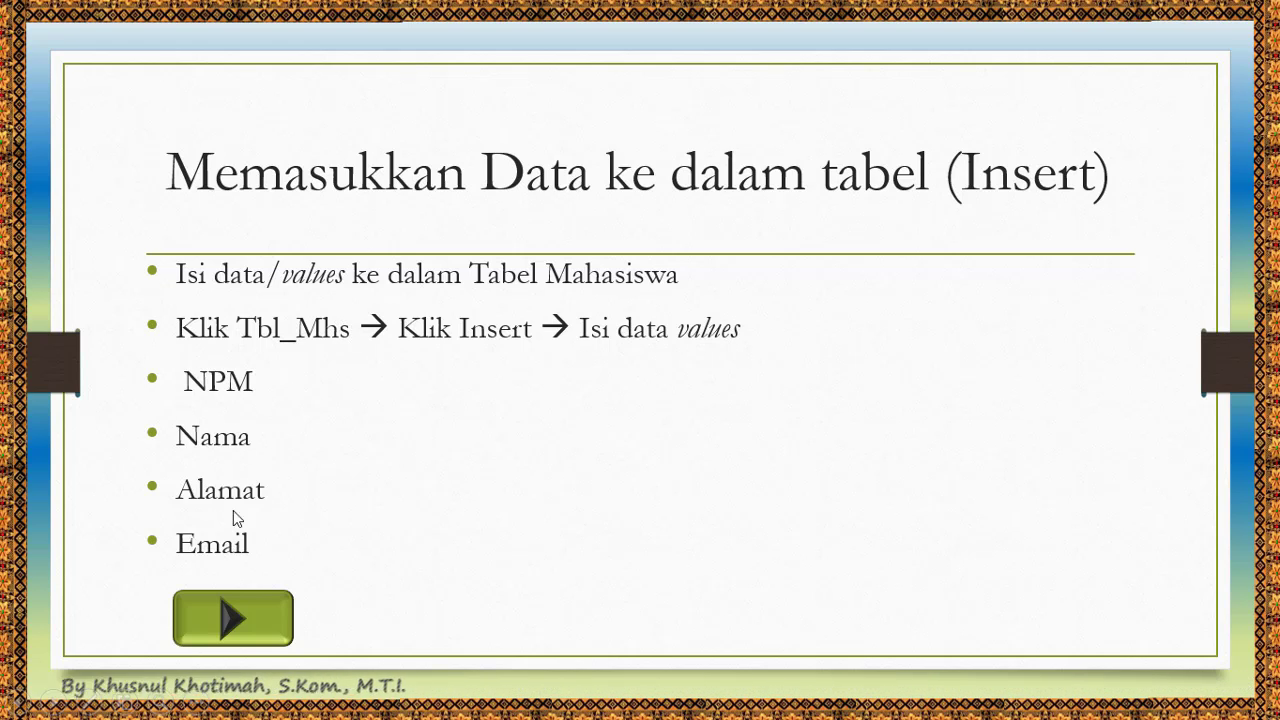
click(242, 628)
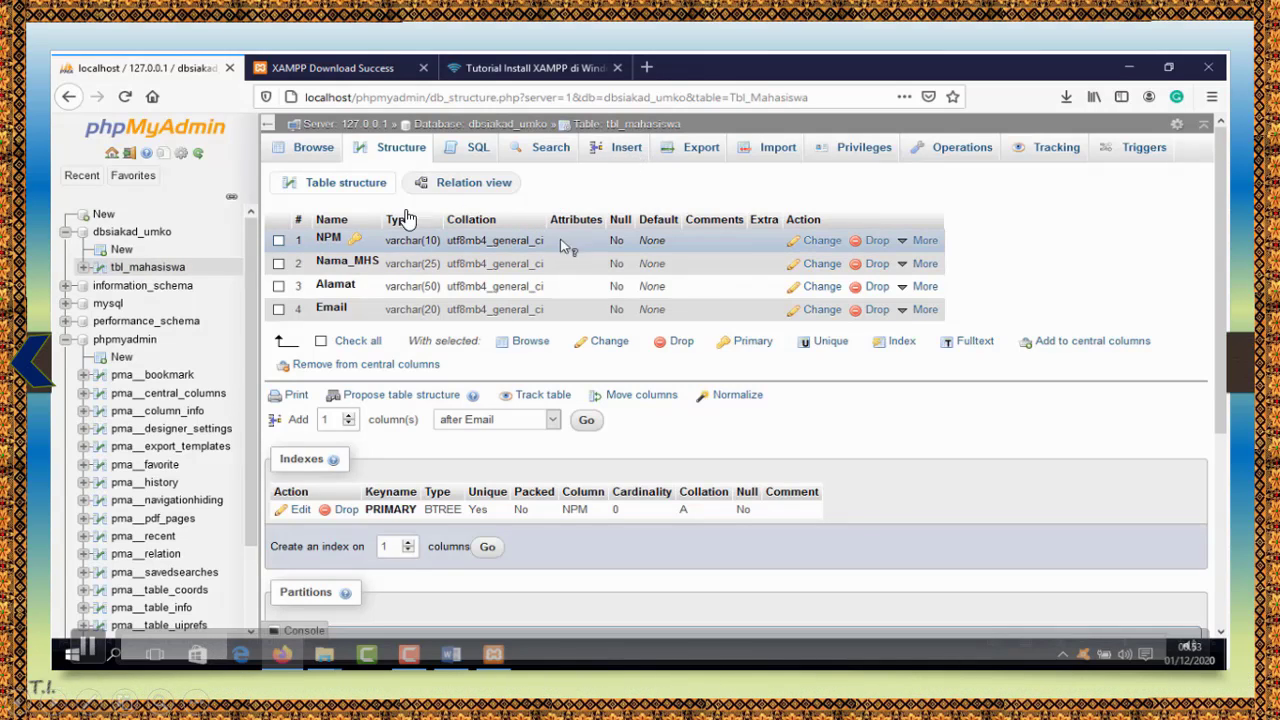
Start a new row in the tbl_mahasiswa table and enter the student's number as the NPM value
click(627, 152)
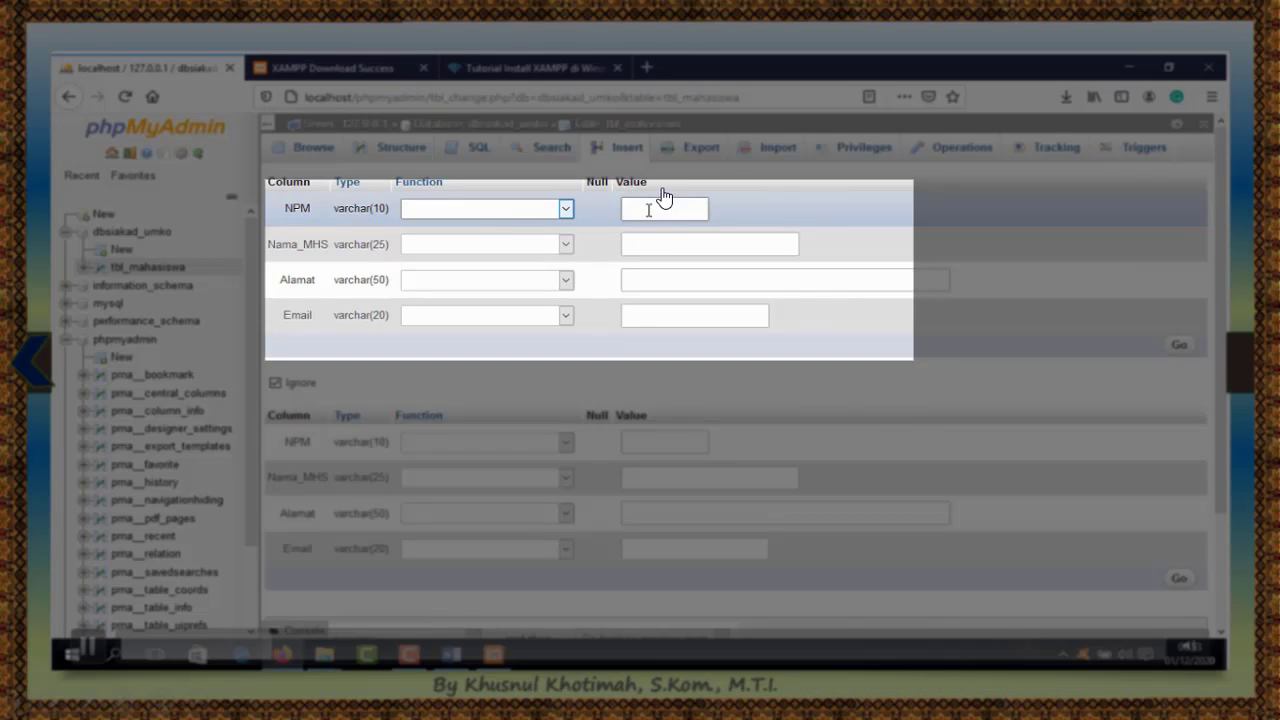
click(680, 210)
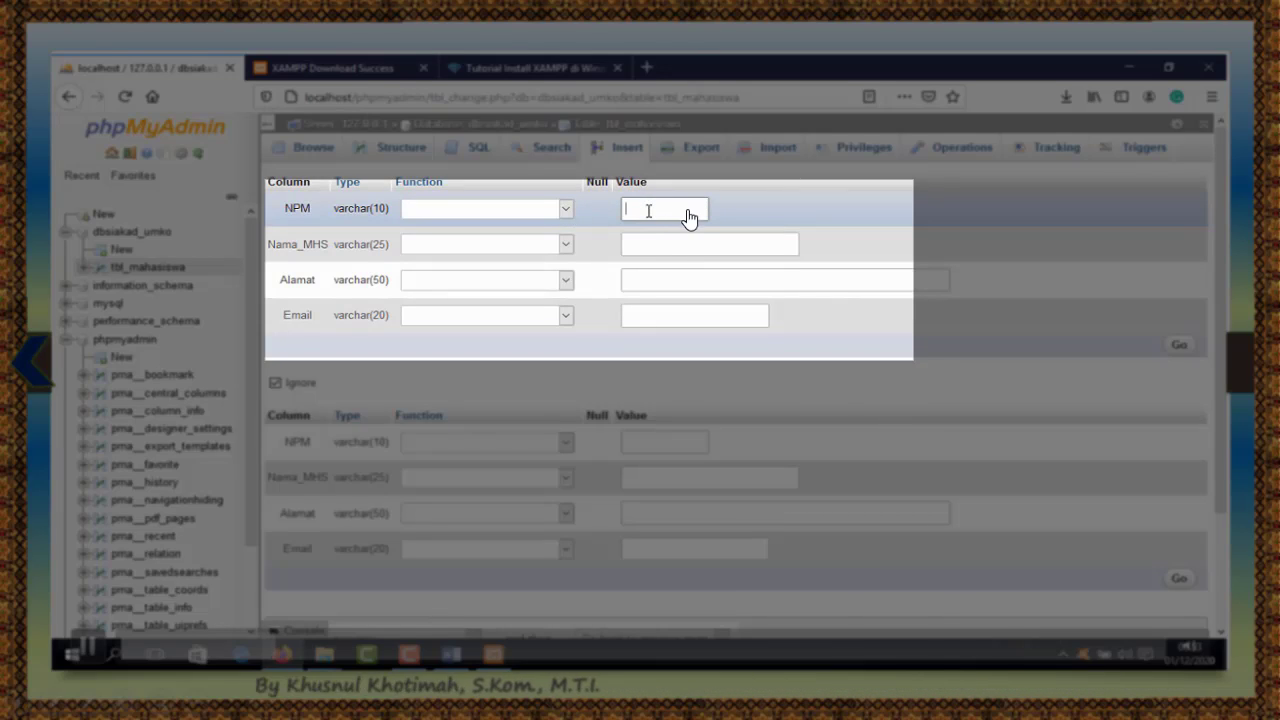
text(20)
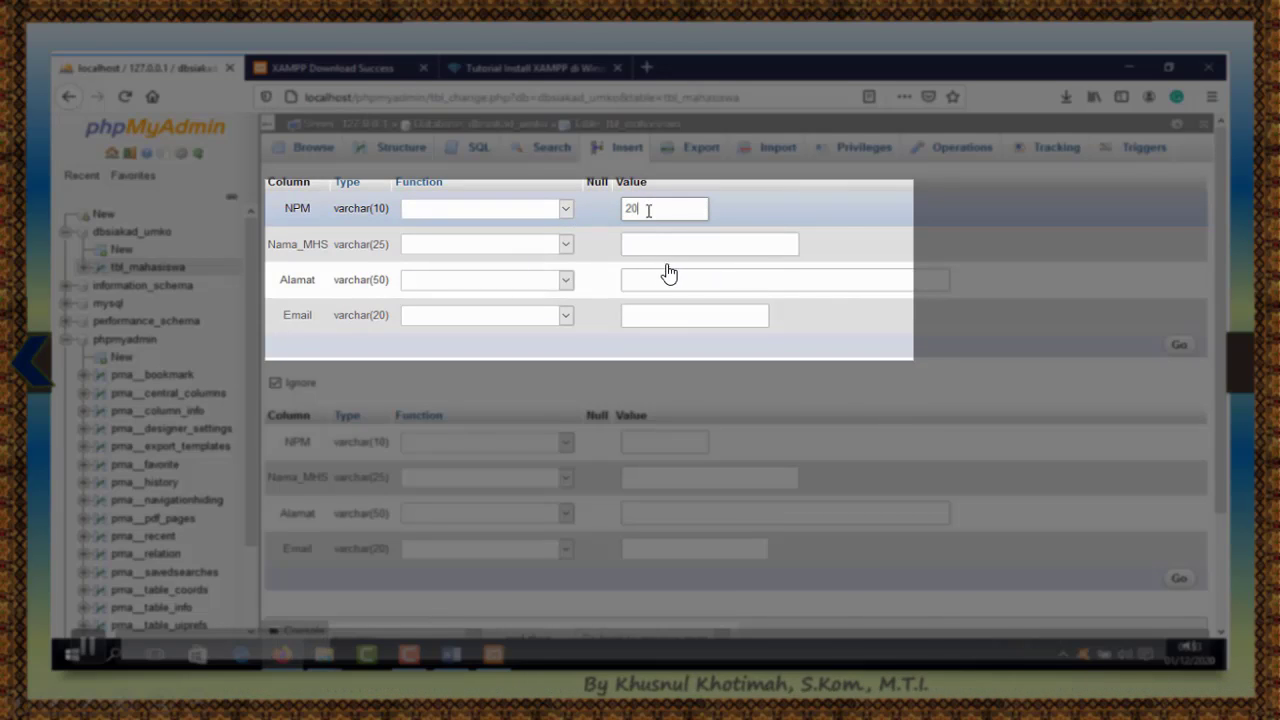
text(20)
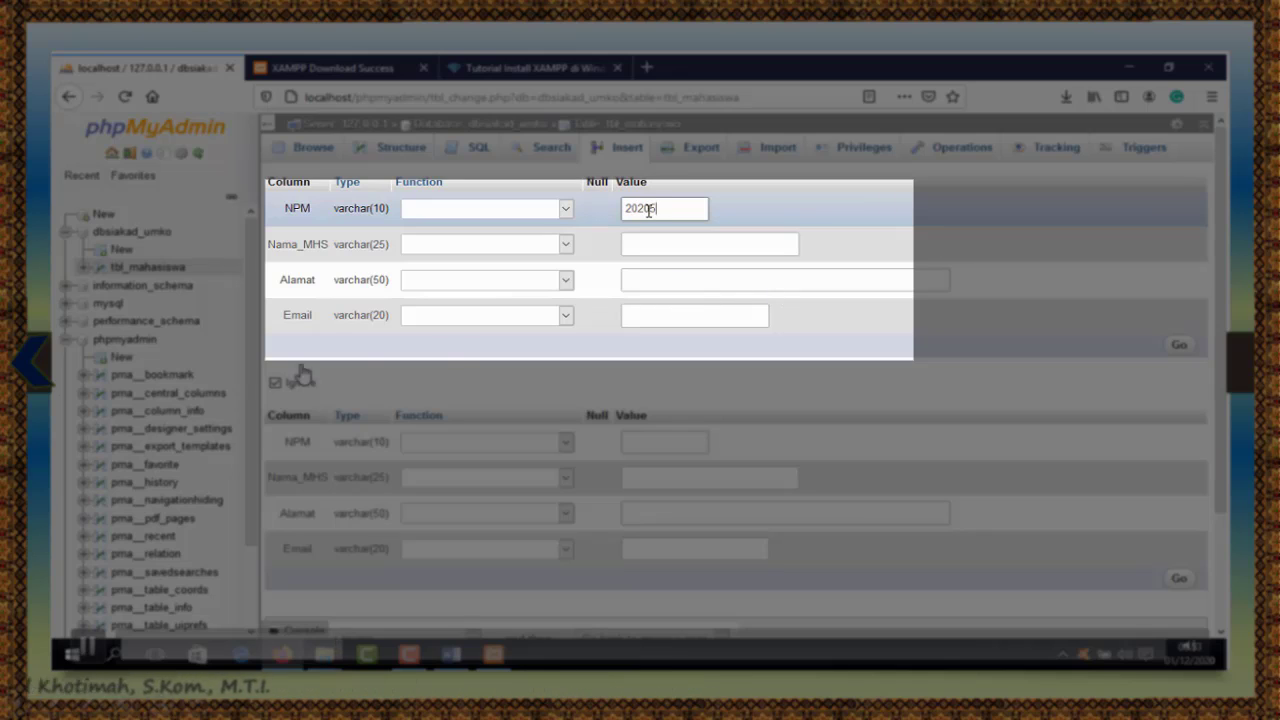
text(59886001)
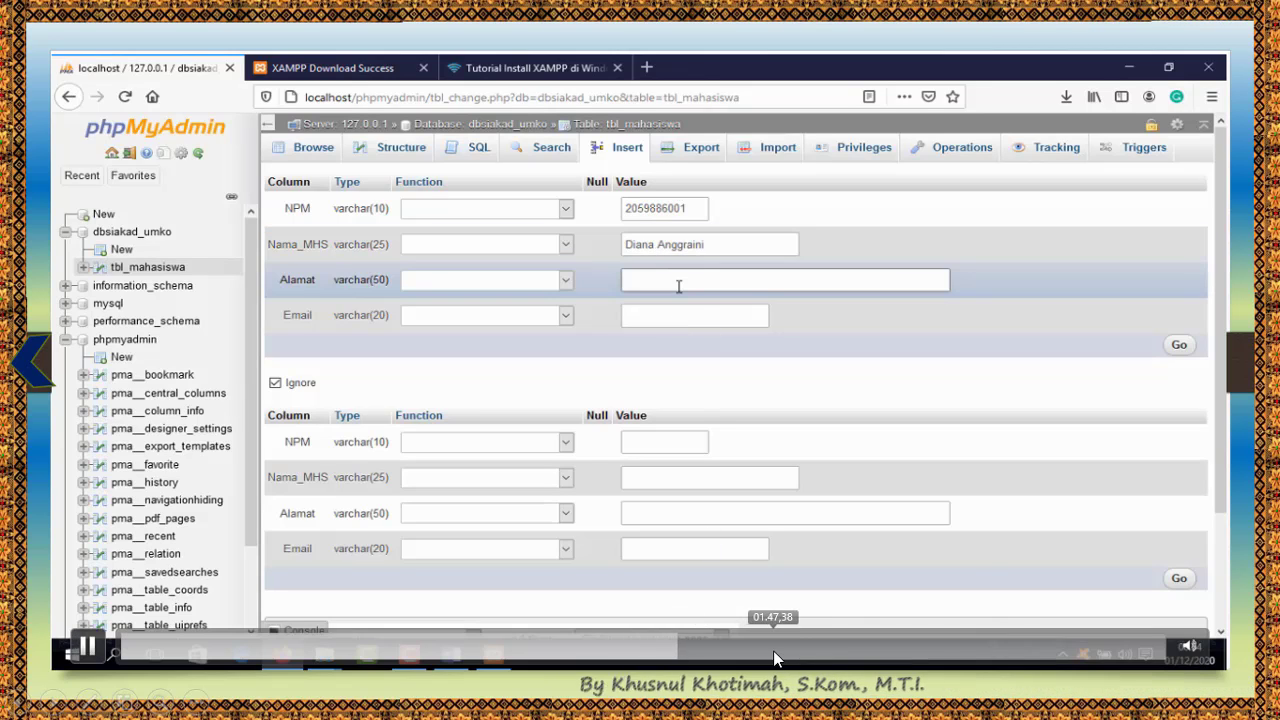
click(773, 650)
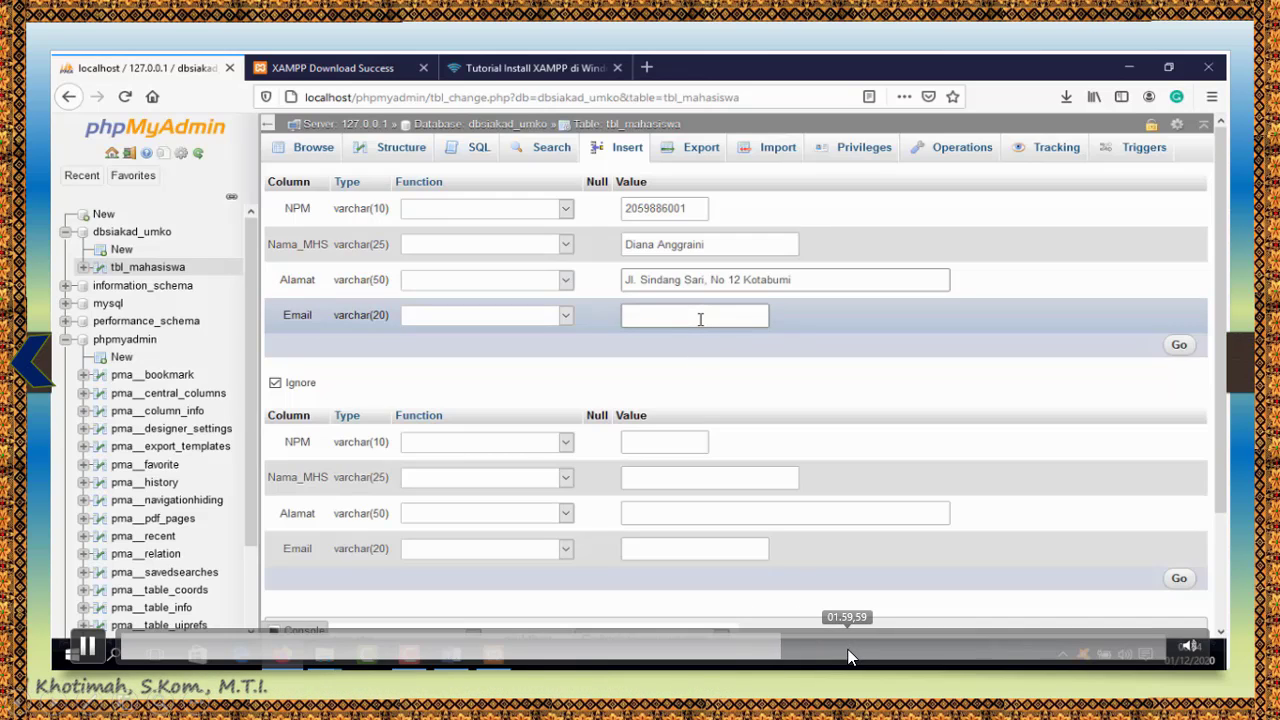
click(848, 657)
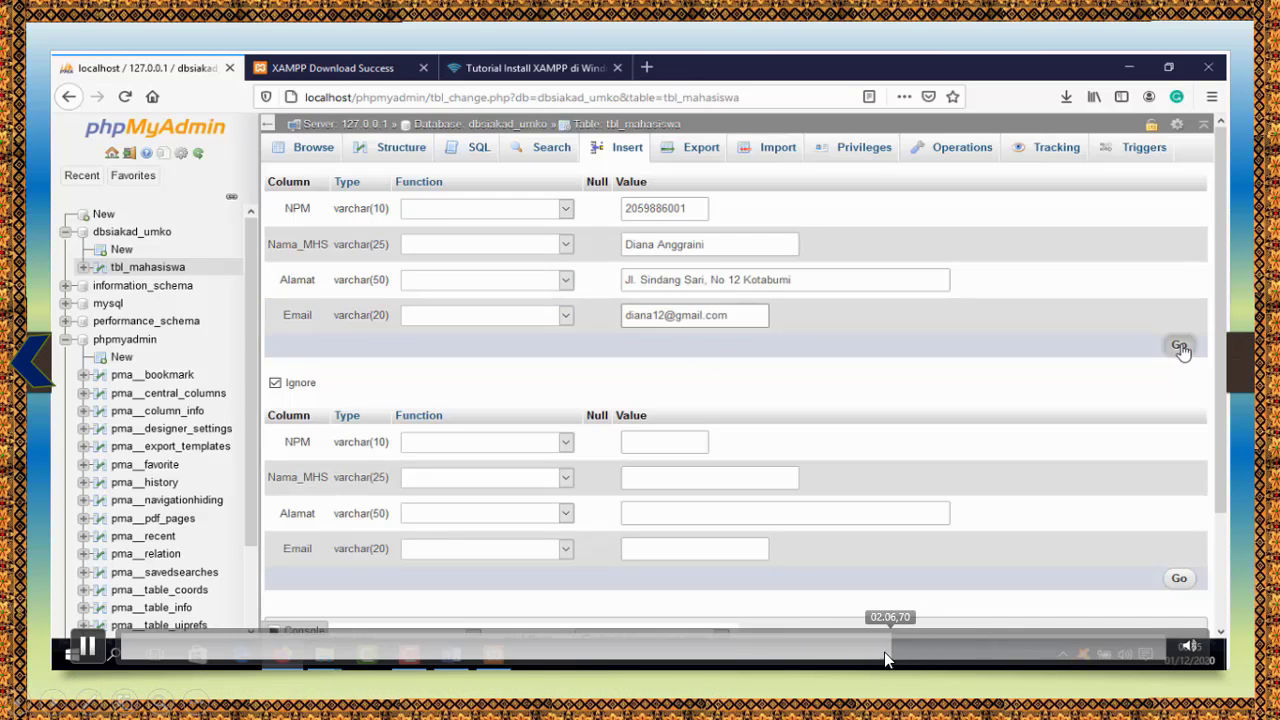
click(857, 651)
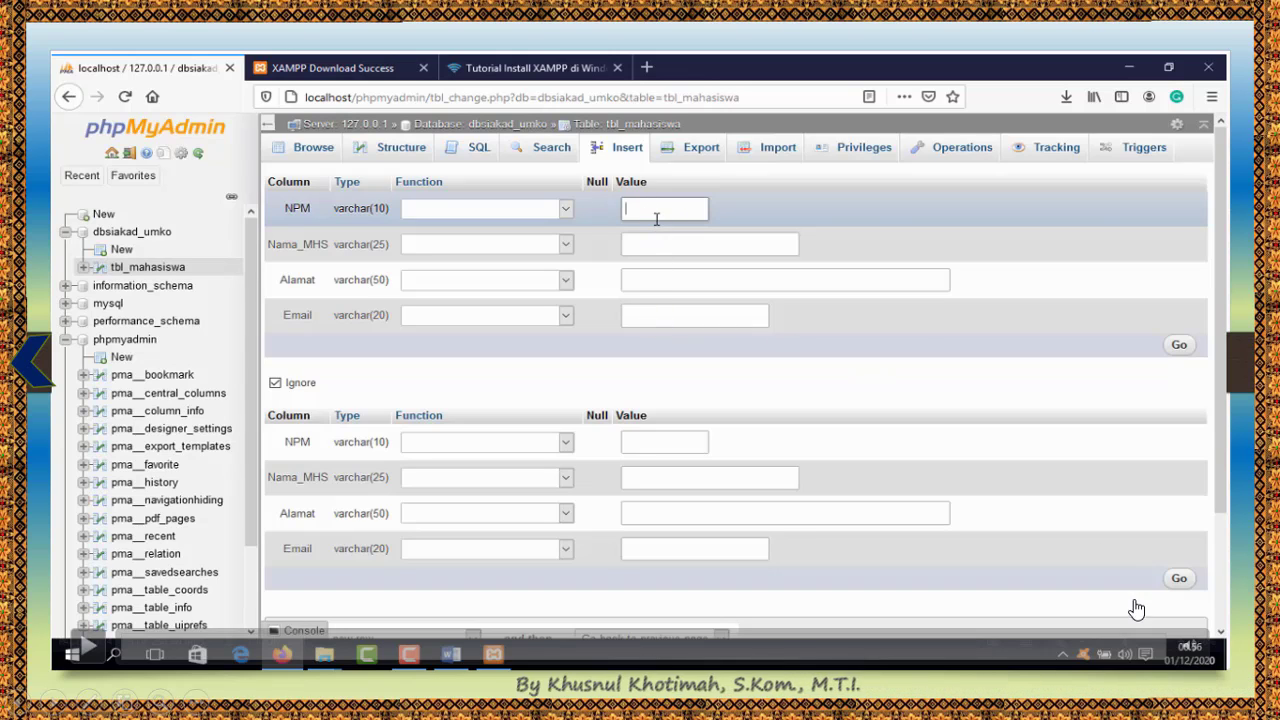
click(30, 383)
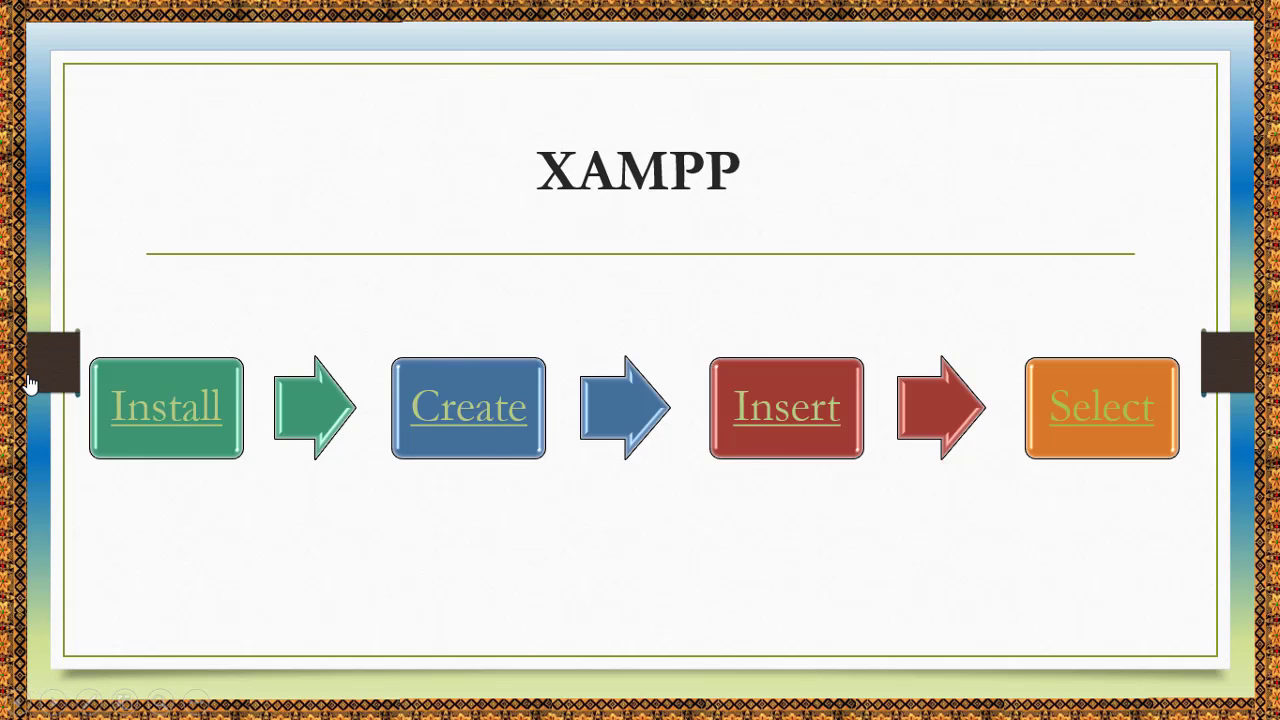